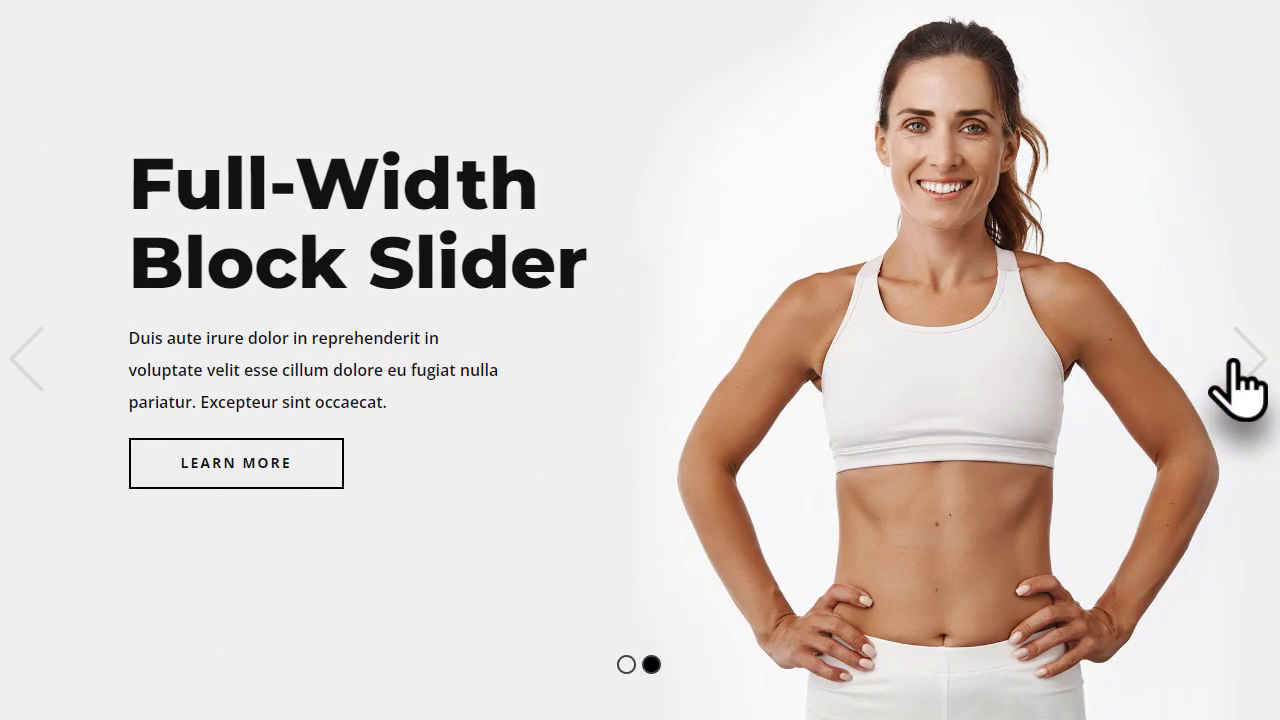
# - Advance the demo slider to its next slide
pyautogui.click(1234, 362)
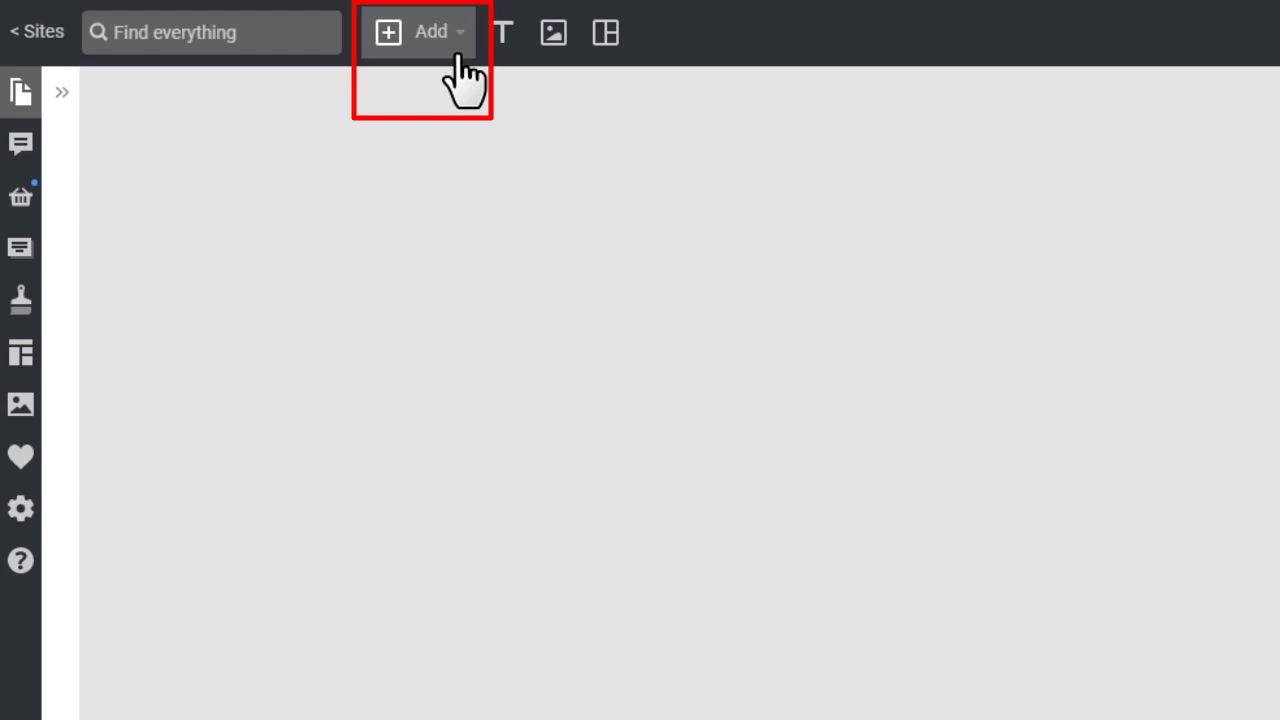
# - Insert a Full-Width Block Slider using the 'We Innovate, We Execute' slide template
pyautogui.click(456, 62)
pyautogui.scroll(-5, 360, 228)
pyautogui.moveTo(335, 320)
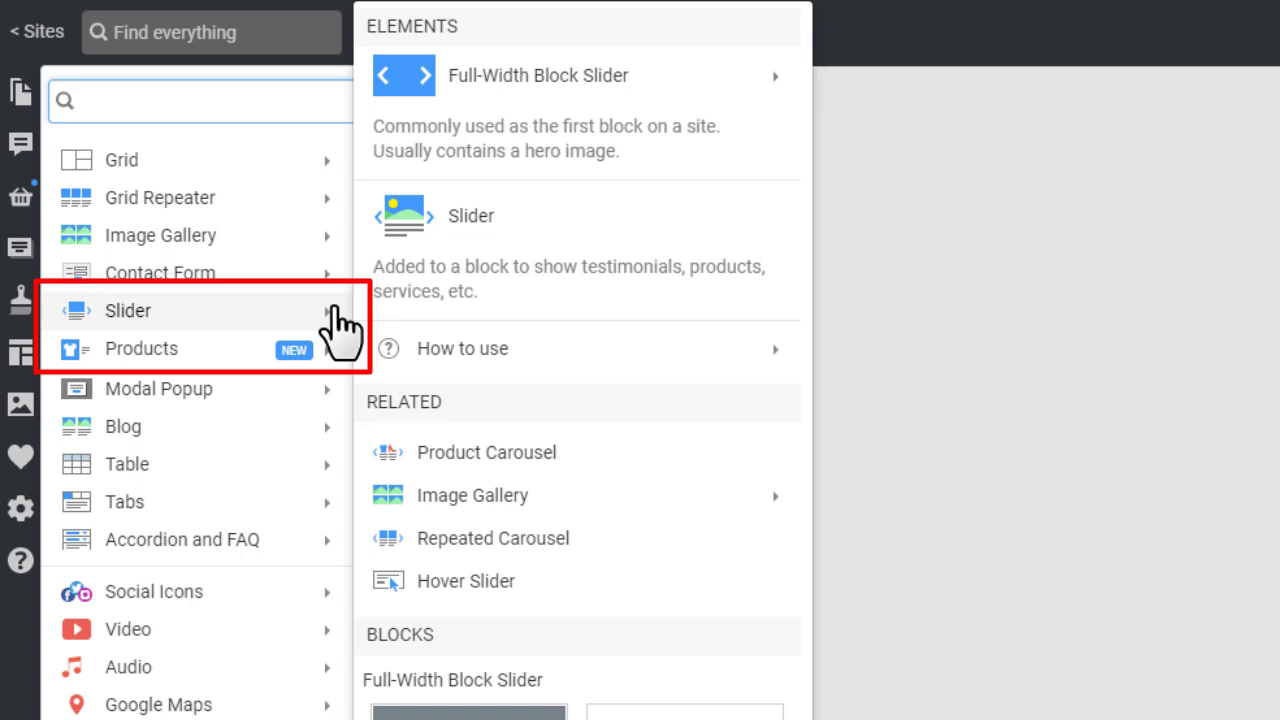
pyautogui.moveTo(700, 108)
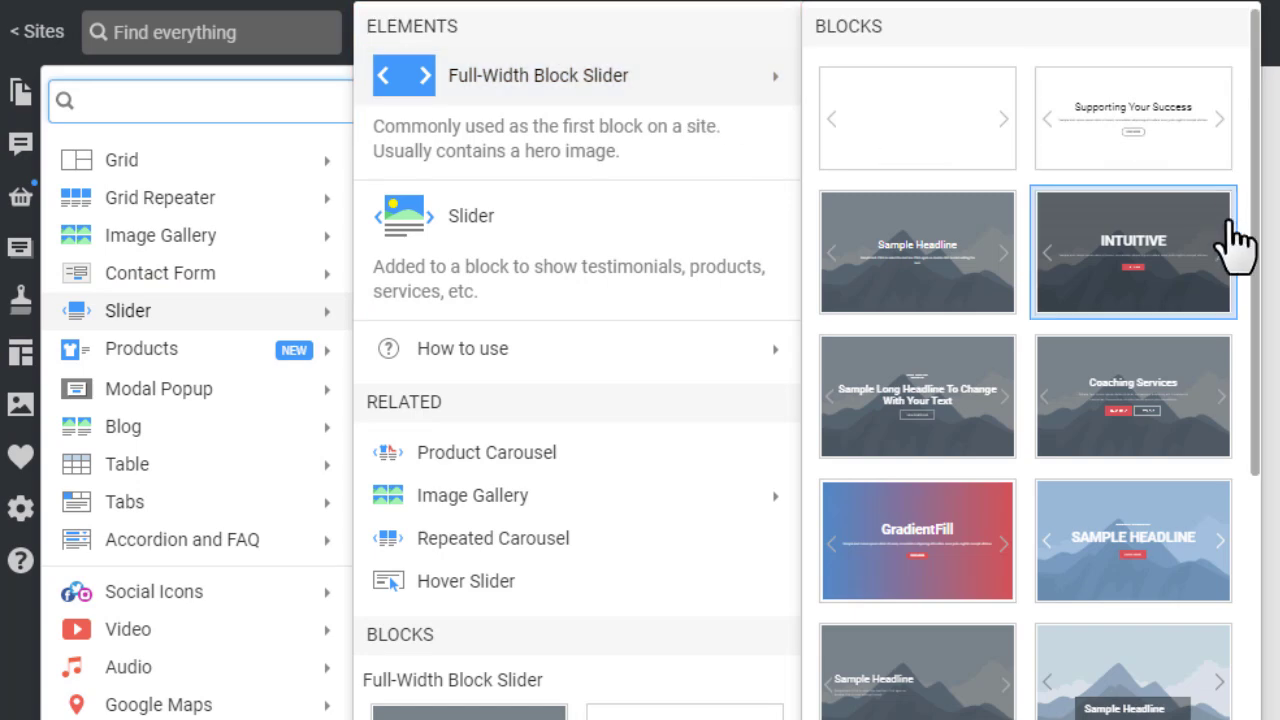
pyautogui.scroll(-15, 1255, 255)
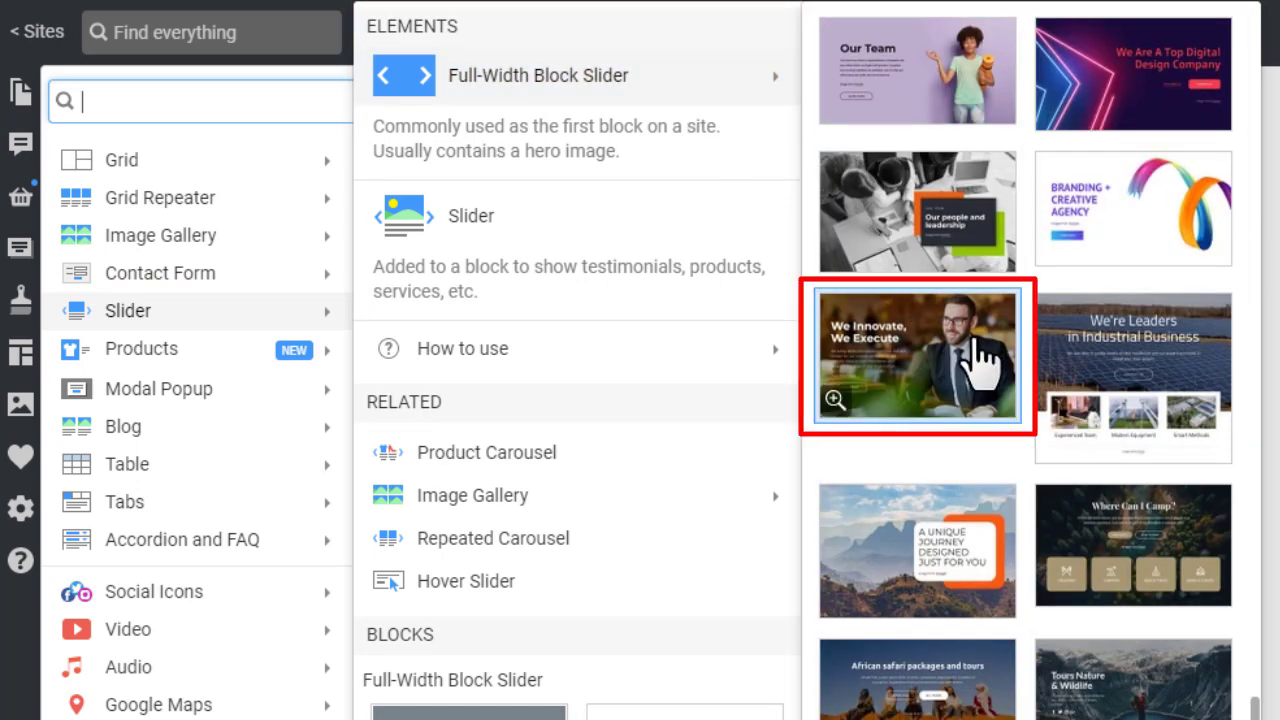
pyautogui.click(978, 345)
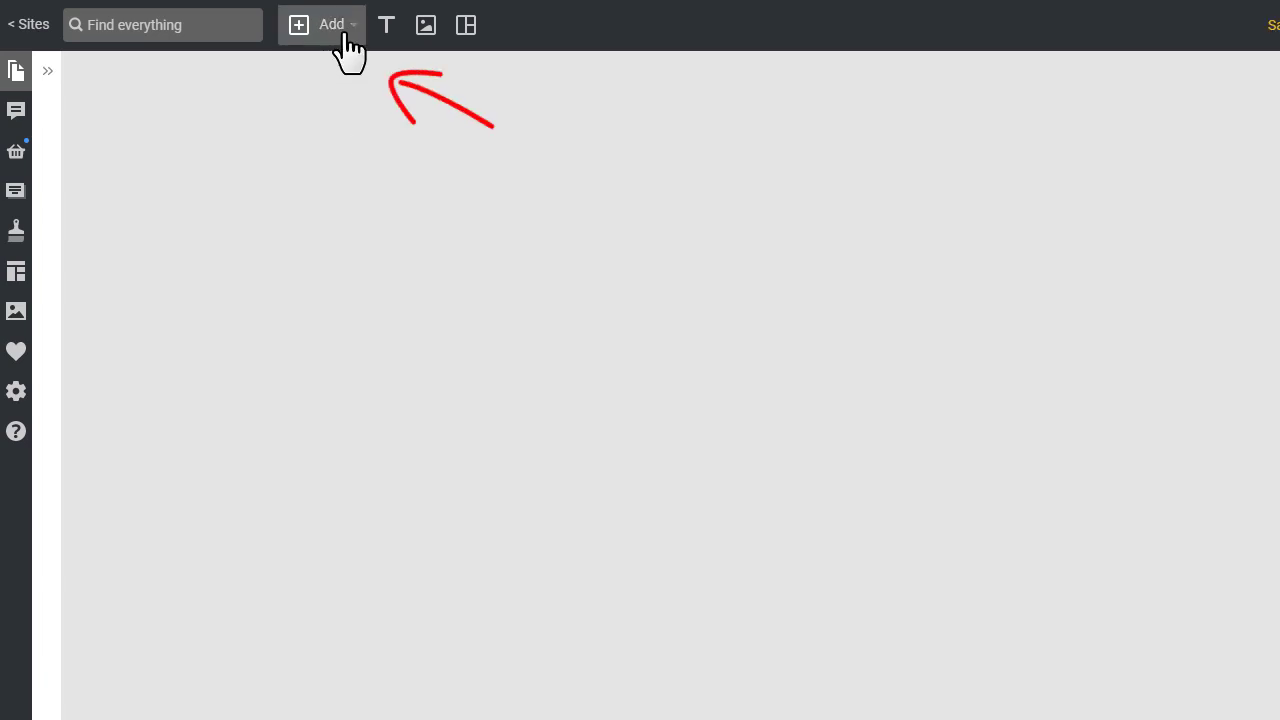
# - Insert the 'Our Team' Text on Image block showing a woman holding a yoga mat
pyautogui.click(340, 49)
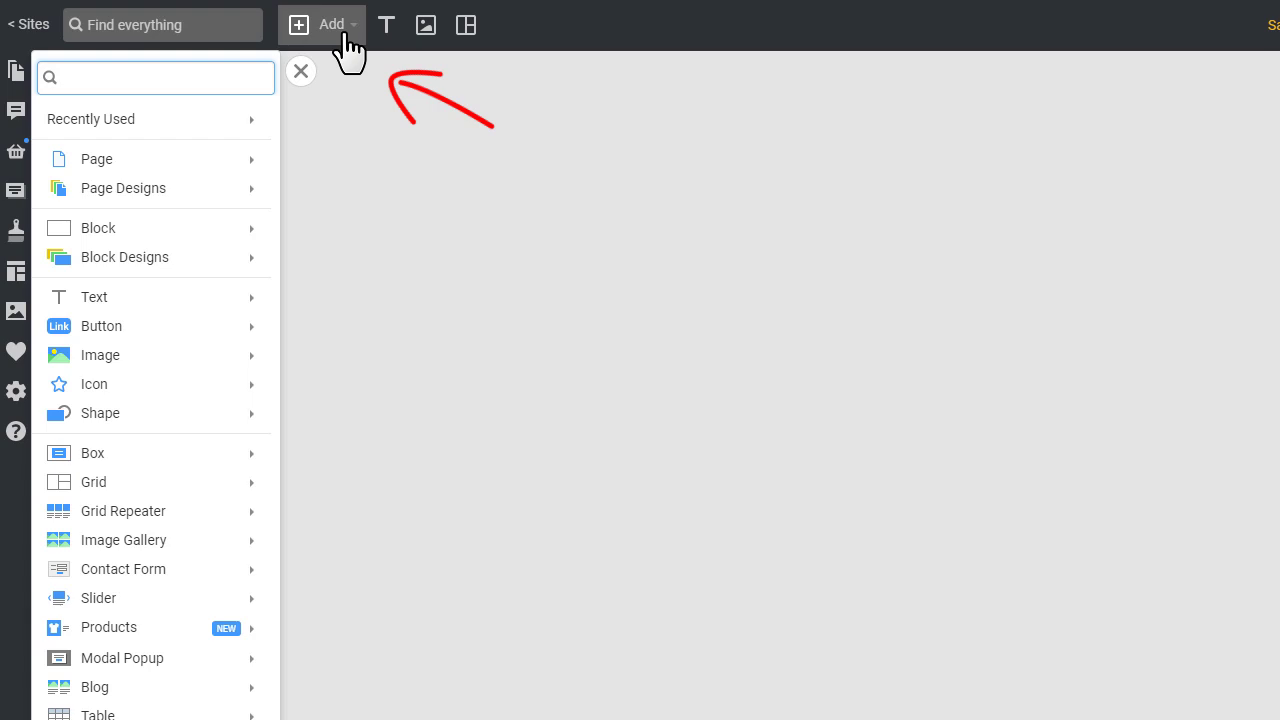
pyautogui.click(252, 240)
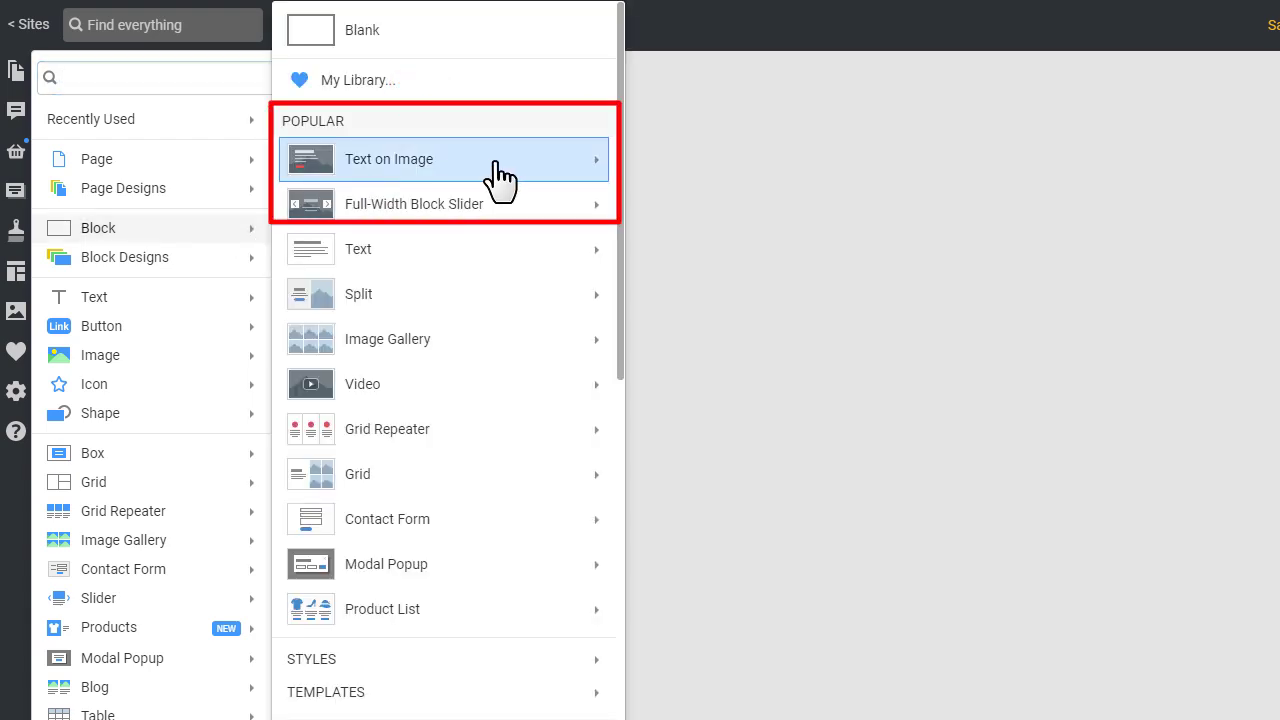
pyautogui.click(497, 178)
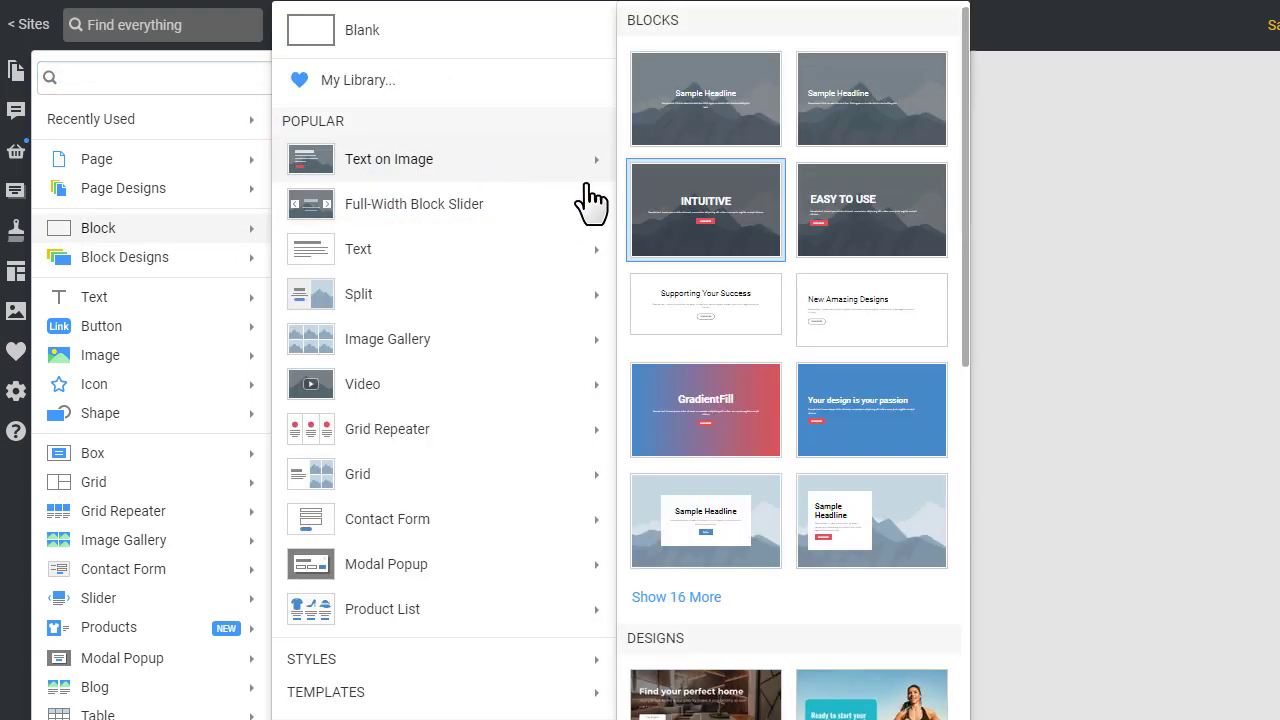
pyautogui.scroll(-10, 714, 229)
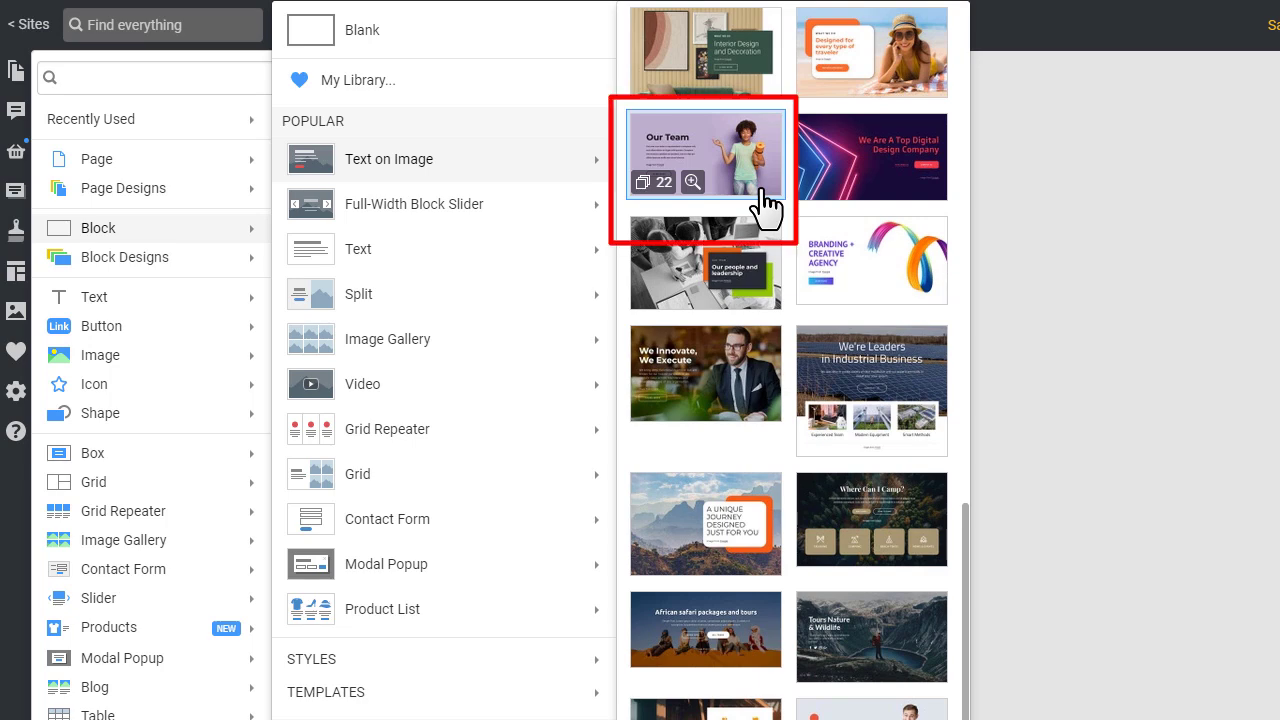
pyautogui.click(763, 192)
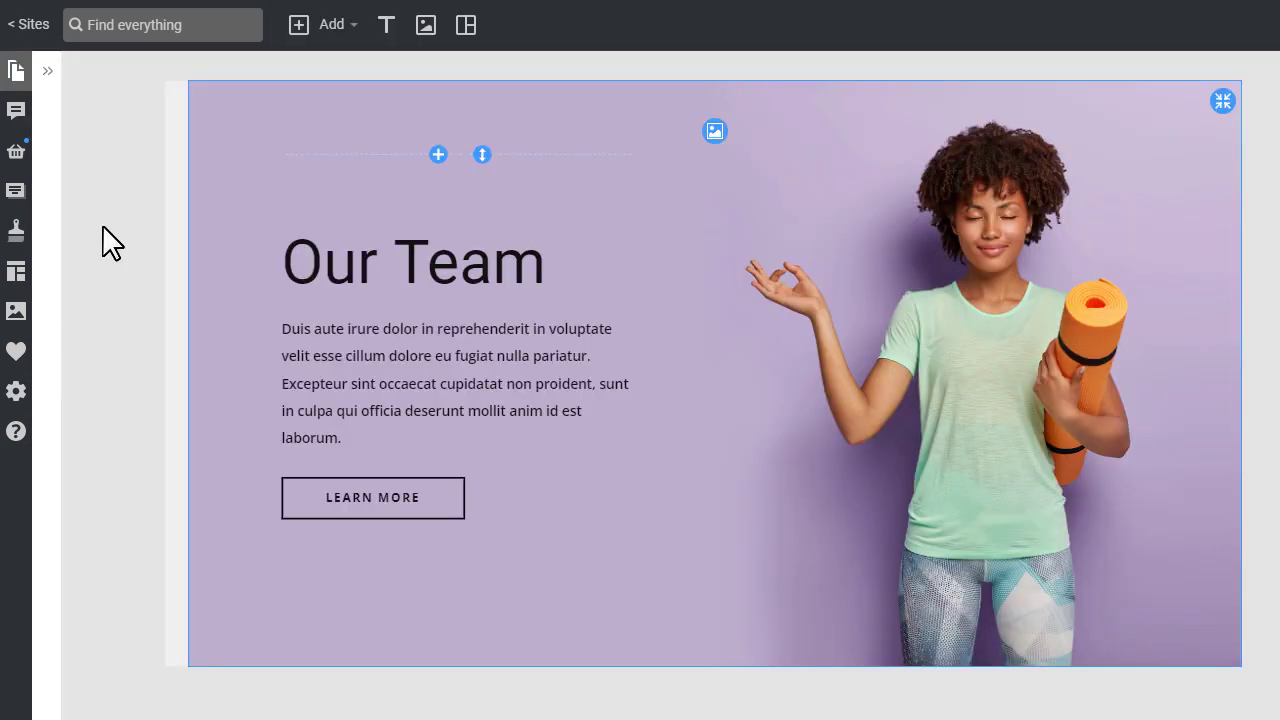
# - Add a second slide to the Our Team block using the Sample Headline mountain design
pyautogui.click(178, 375)
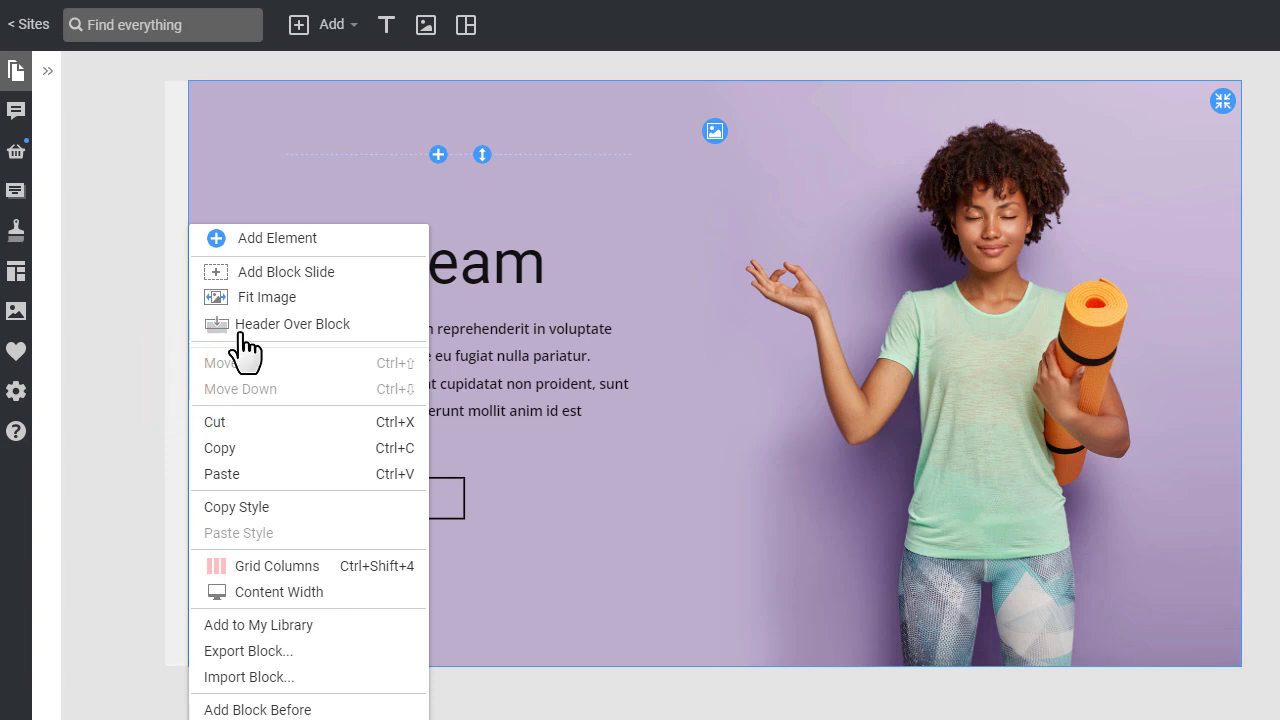
pyautogui.click(362, 274)
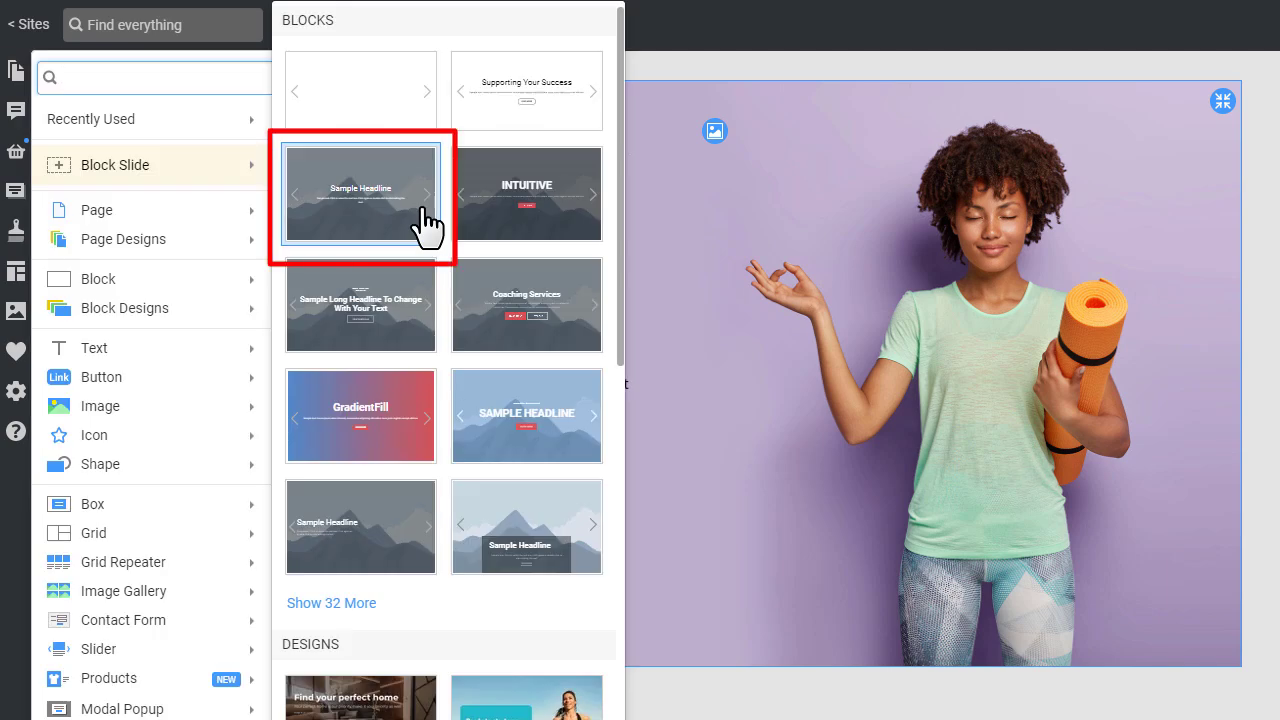
pyautogui.click(427, 222)
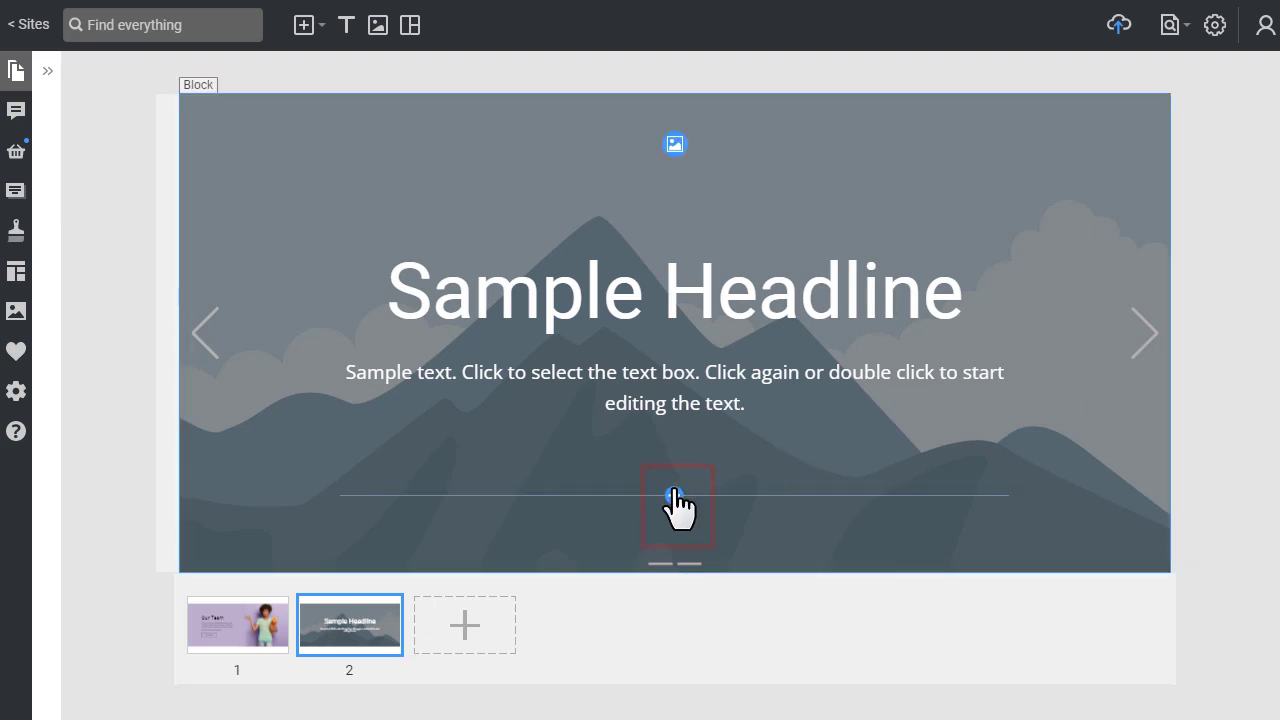
# - Add a button to slide 2
pyautogui.click(674, 496)
pyautogui.moveTo(170, 378)
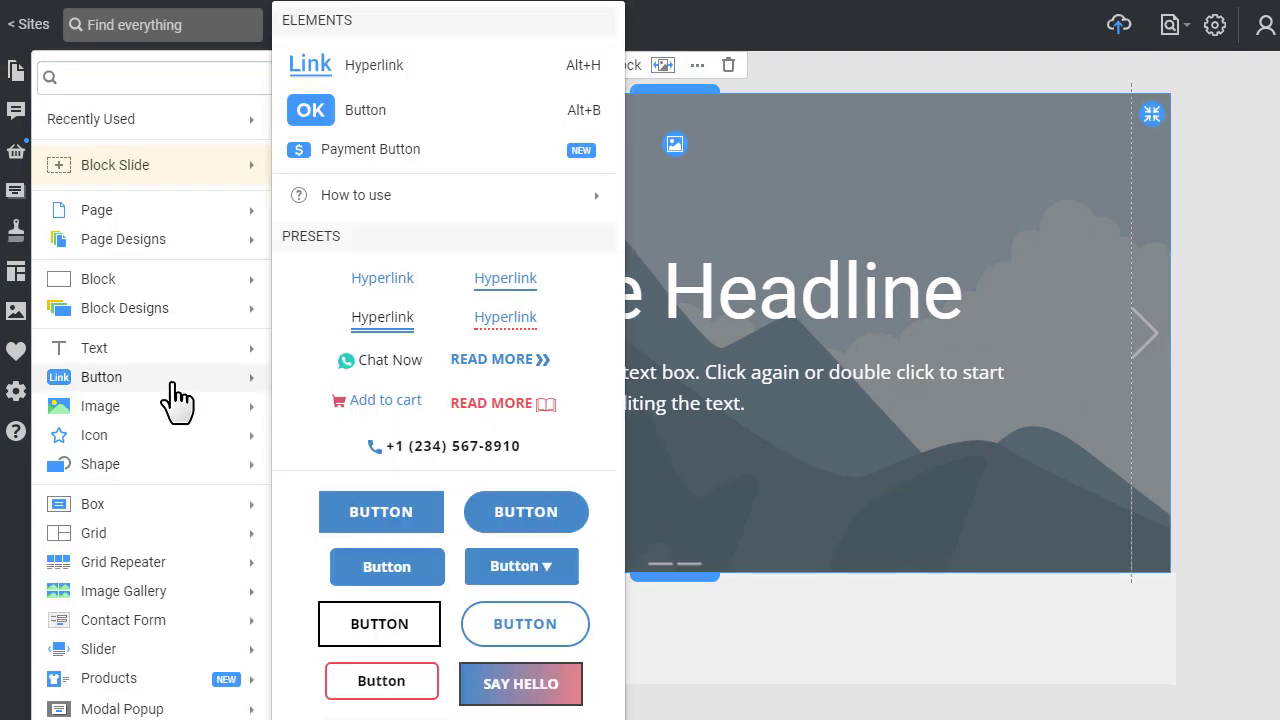
pyautogui.click(510, 110)
# - Change the headline to 'Welcome To Nicepage' and the button label to 'Continue'
pyautogui.doubleClick(443, 255)
pyautogui.write('Welco')
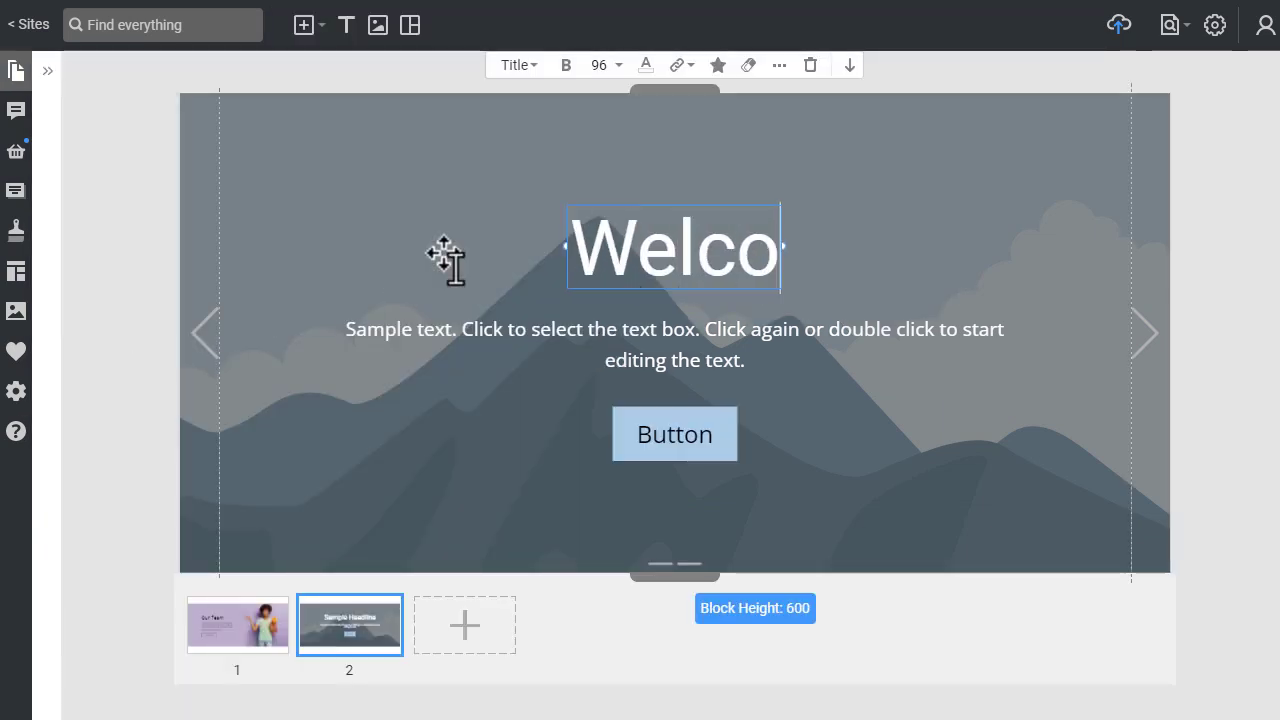
pyautogui.write('me To Nicepage')
pyautogui.doubleClick(675, 434)
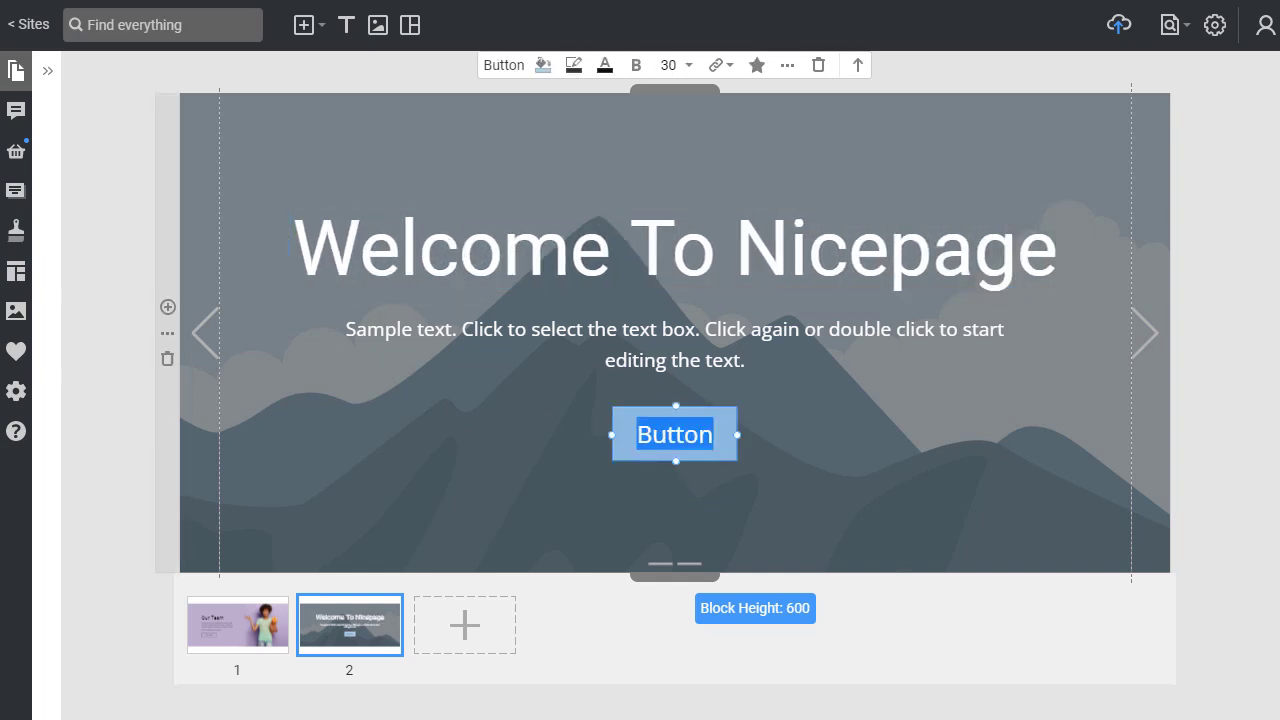
pyautogui.write('Continue')
pyautogui.click(1205, 495)
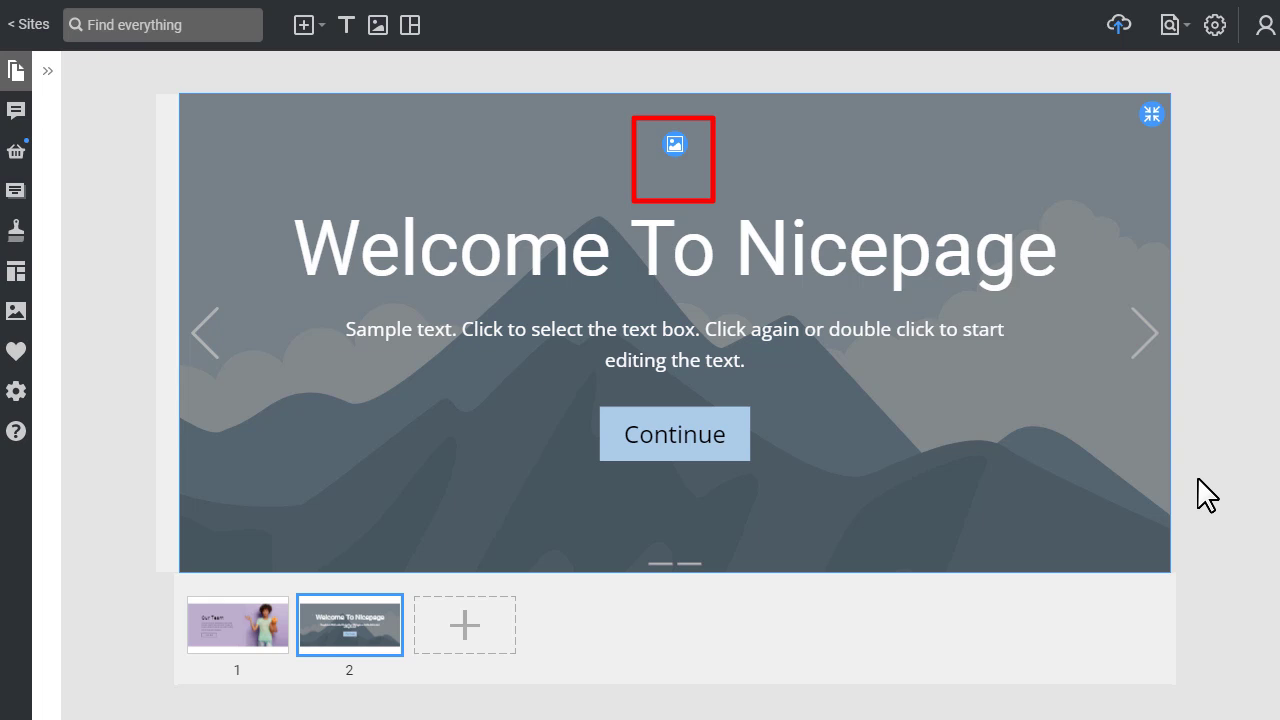
# - Replace slide 2's background with a Pixabay skier photo from the 'sport' tag
pyautogui.click(676, 146)
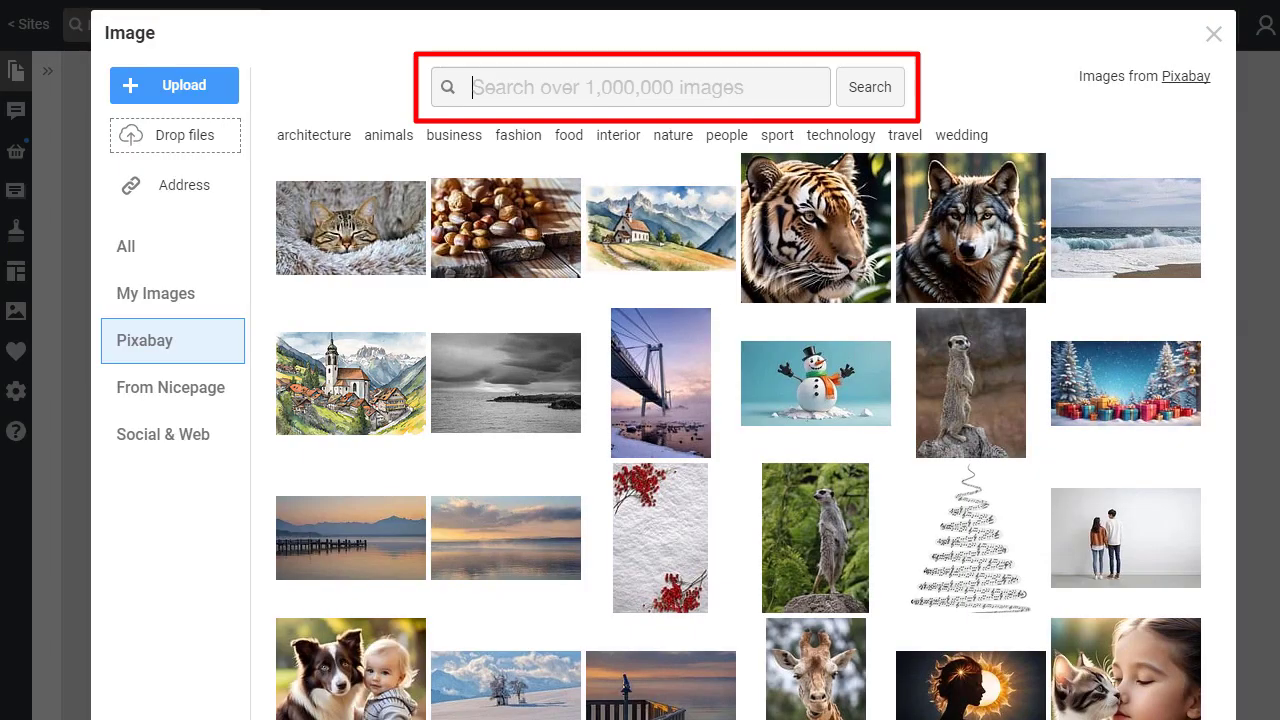
pyautogui.click(780, 138)
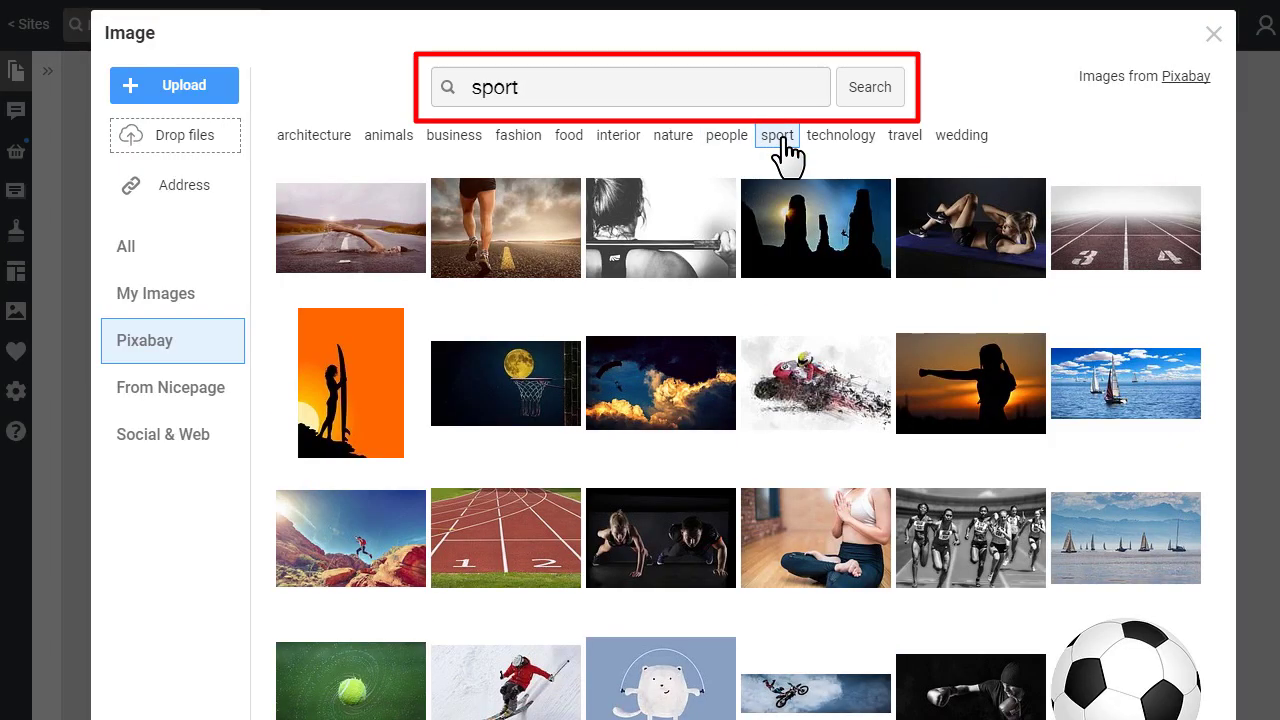
pyautogui.scroll(-5, 603, 309)
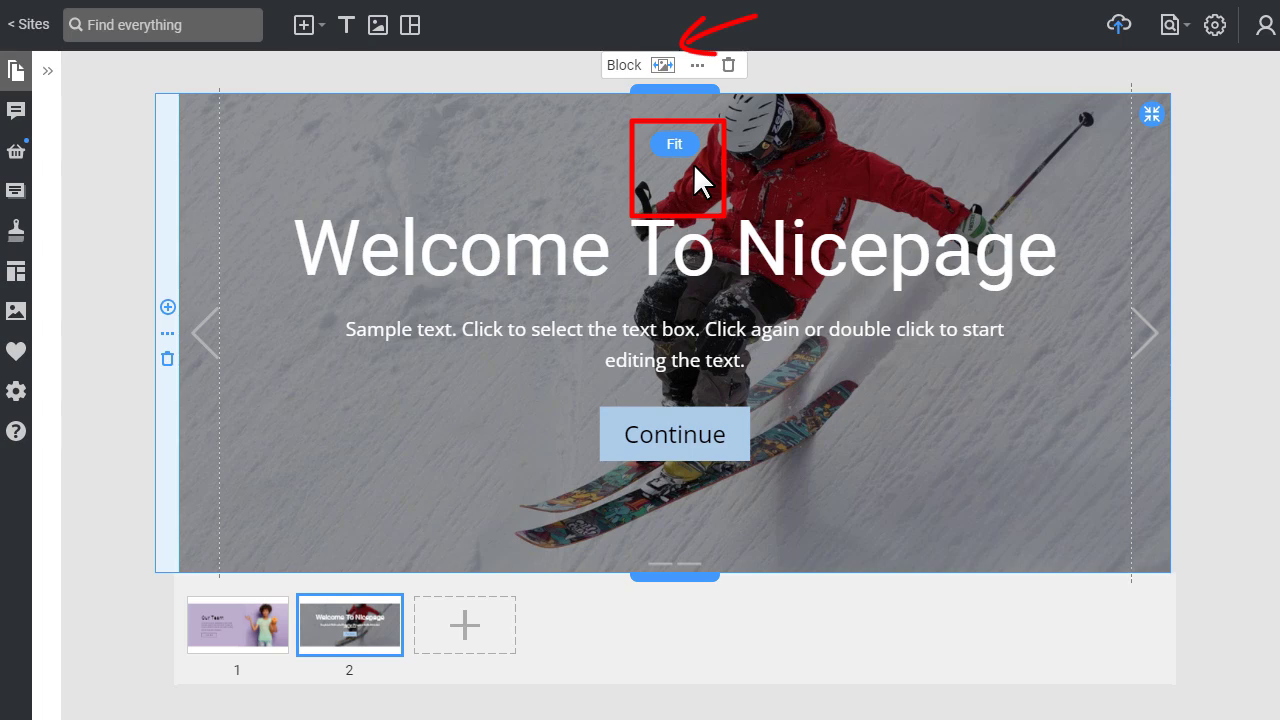
# - Reframe the skier background, zooming in slightly and shifting the skier to the right
pyautogui.click(676, 144)
pyautogui.moveTo(922, 224); pyautogui.dragTo(920, 304)
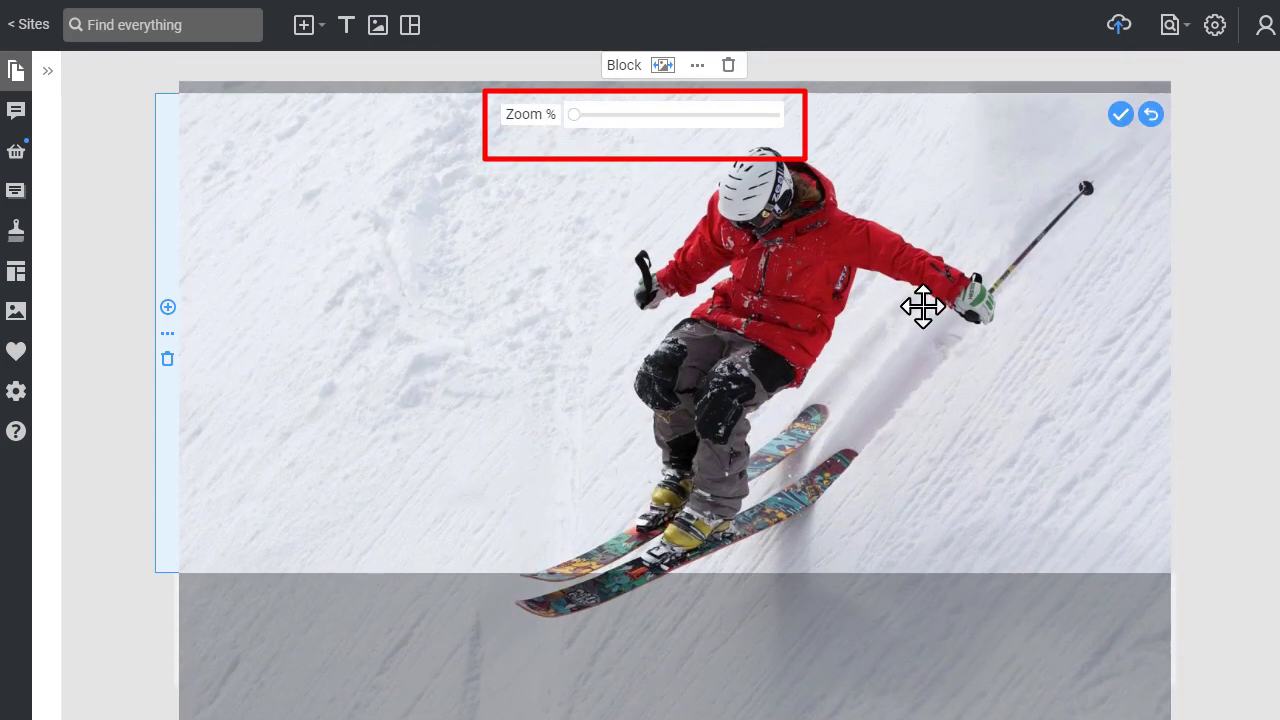
pyautogui.moveTo(575, 113); pyautogui.dragTo(583, 114)
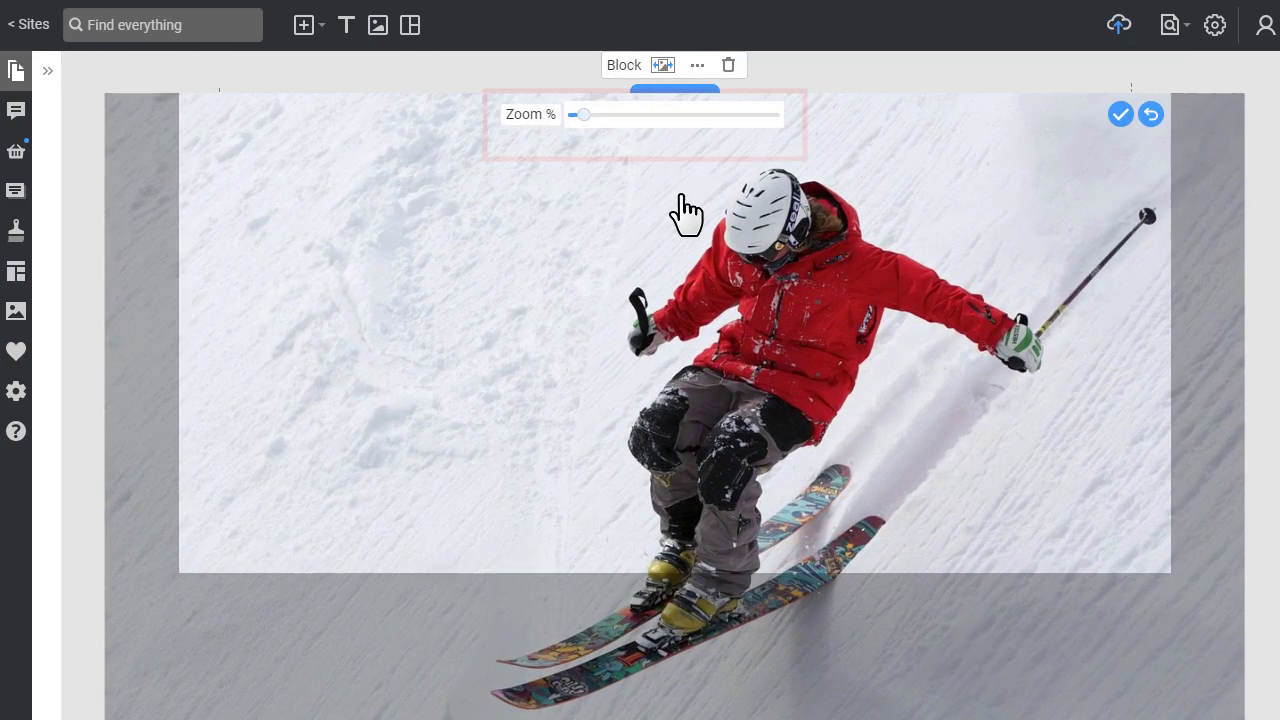
pyautogui.moveTo(686, 214); pyautogui.dragTo(1077, 189)
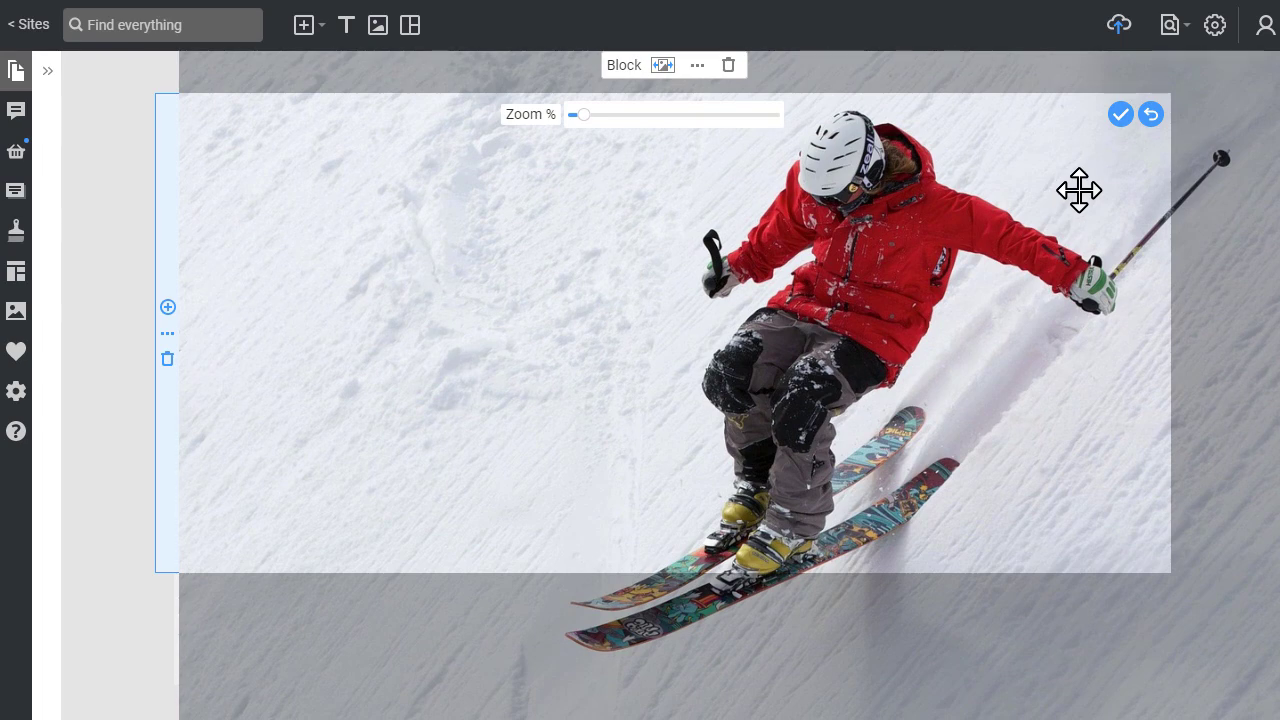
# - Apply the framing, narrow the headline and text boxes, and left-align slide 2's content
pyautogui.click(1122, 117)
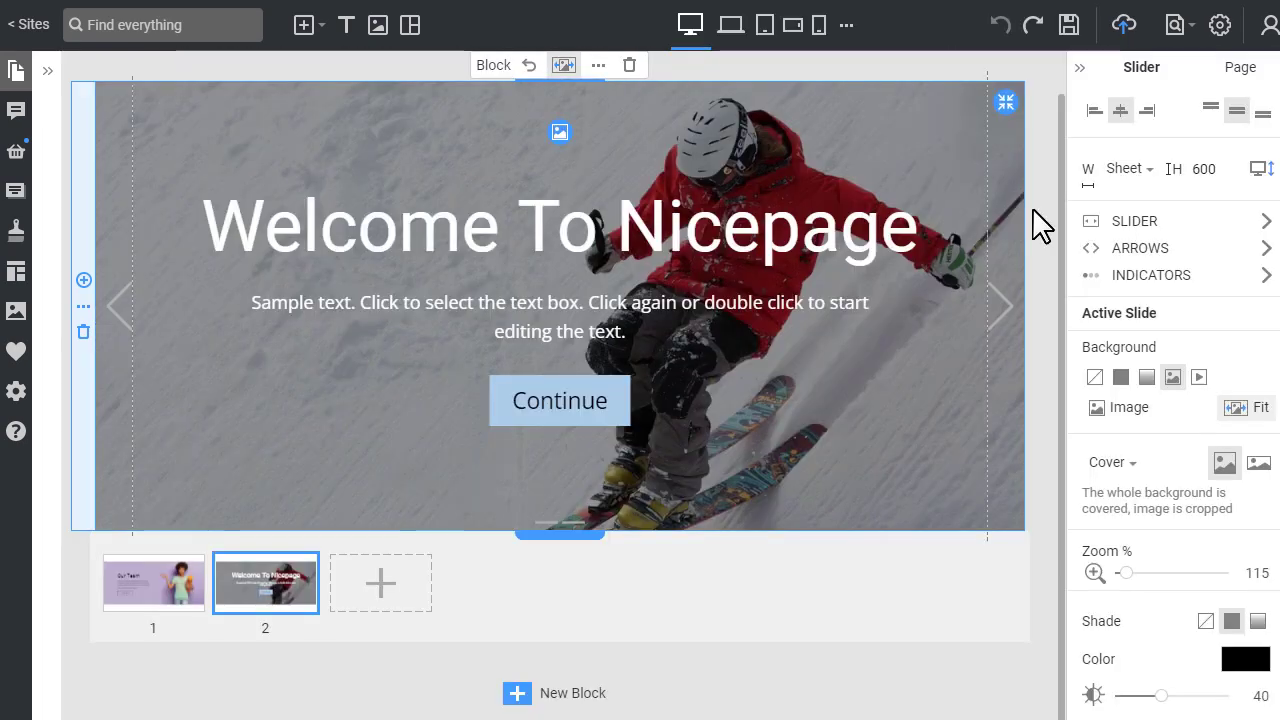
pyautogui.moveTo(916, 228); pyautogui.dragTo(720, 371)
pyautogui.moveTo(871, 391); pyautogui.dragTo(676, 376)
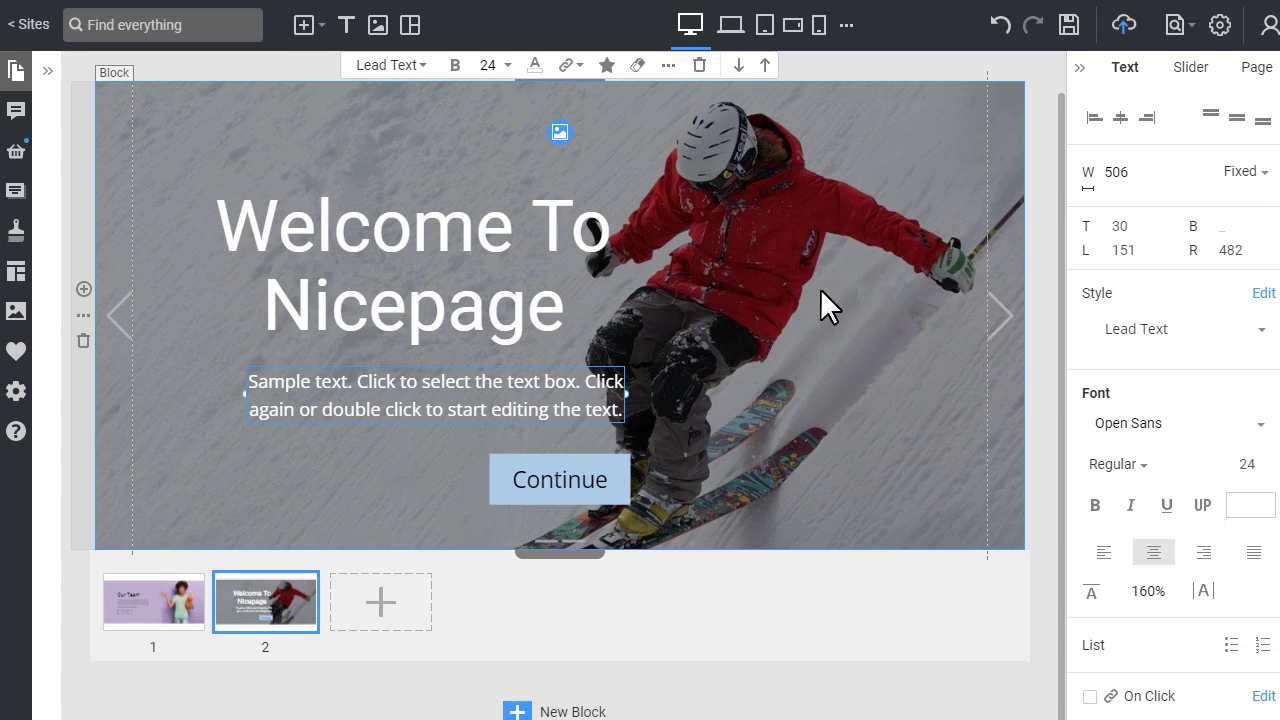
pyautogui.click(820, 288)
pyautogui.click(1095, 112)
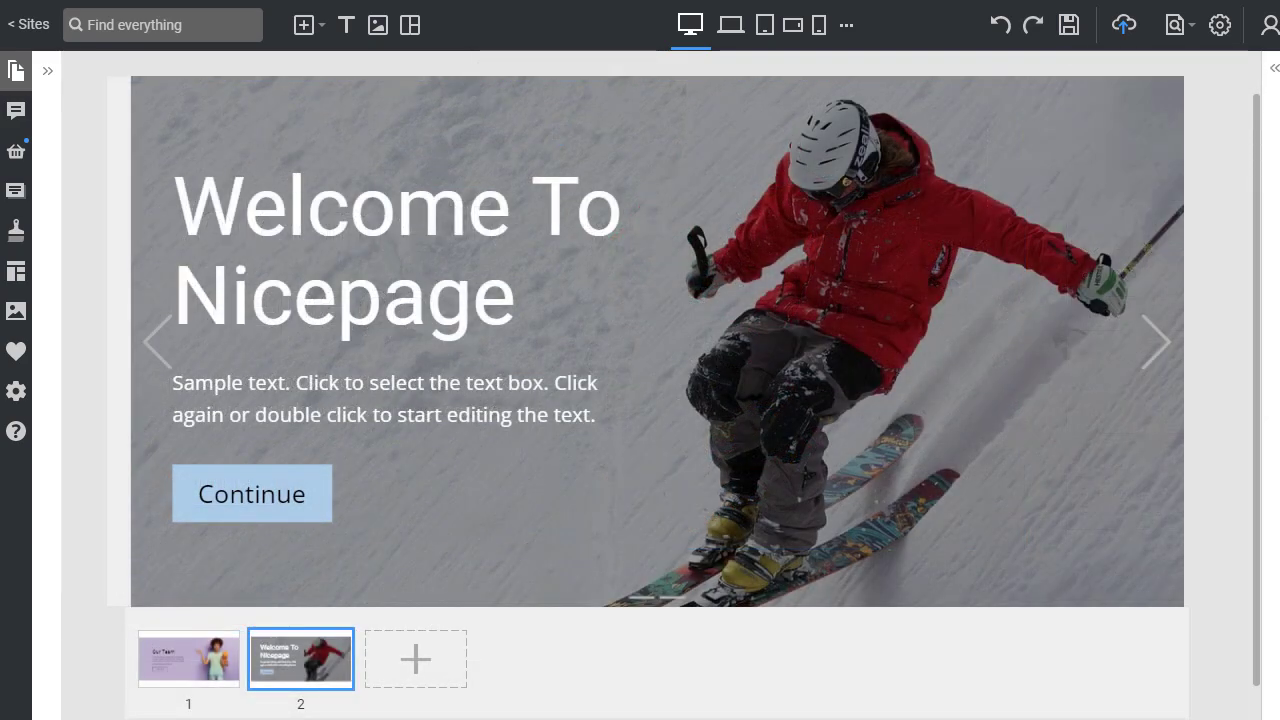
# - Open the add-slide menu from the + placeholder after slide 2
pyautogui.scroll(-2, 1223, 294)
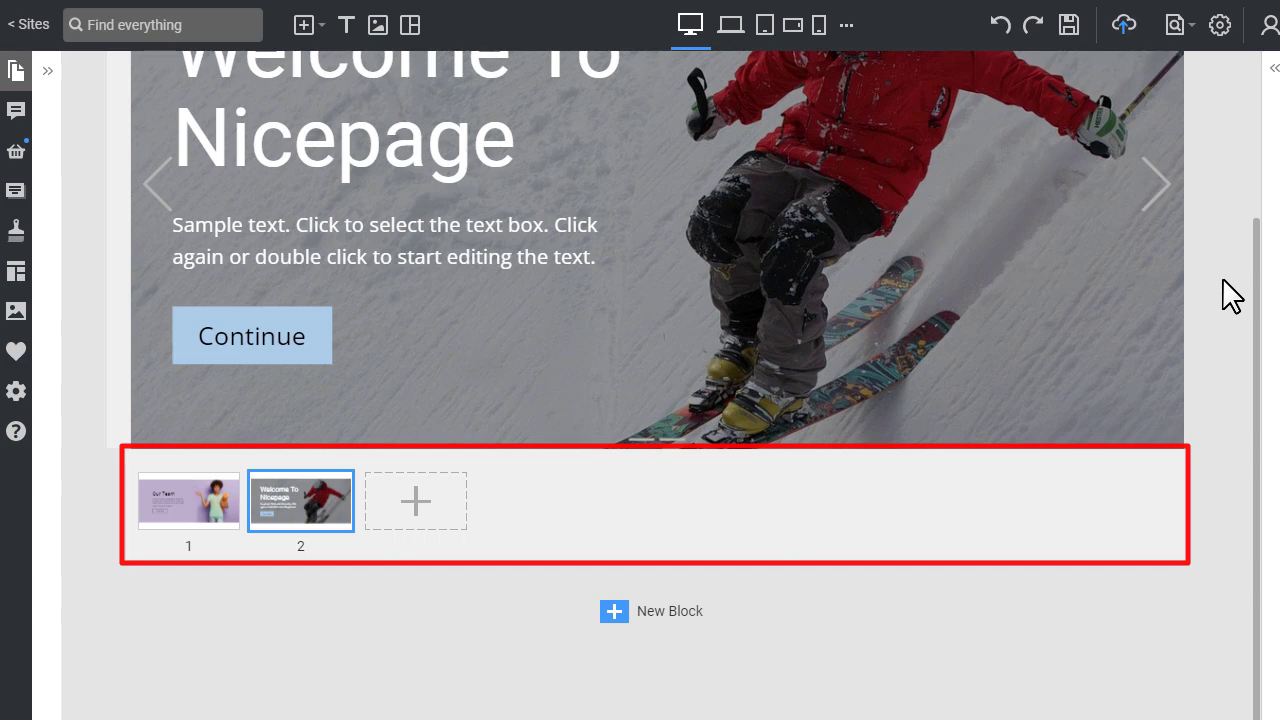
pyautogui.click(456, 487)
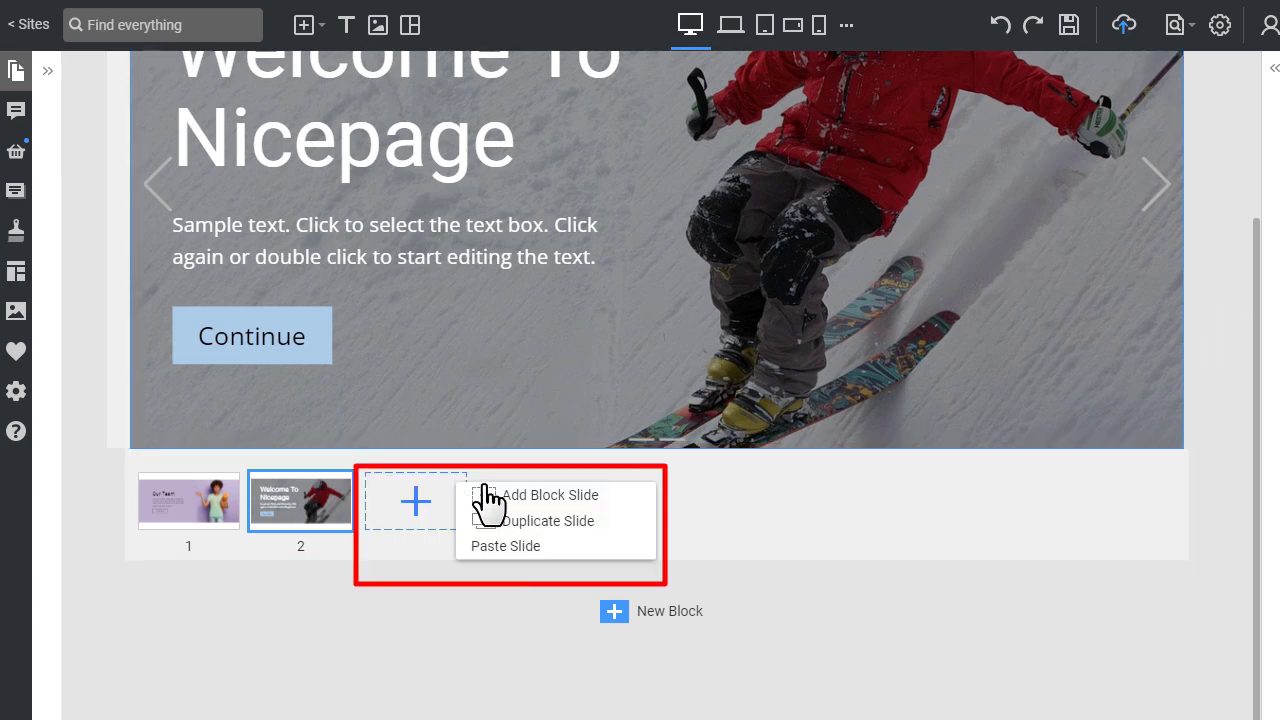
# - Add a blank slide 3, plus a slide 4 duplicating the skier 'Welcome To Nicepage' slide
pyautogui.click(624, 497)
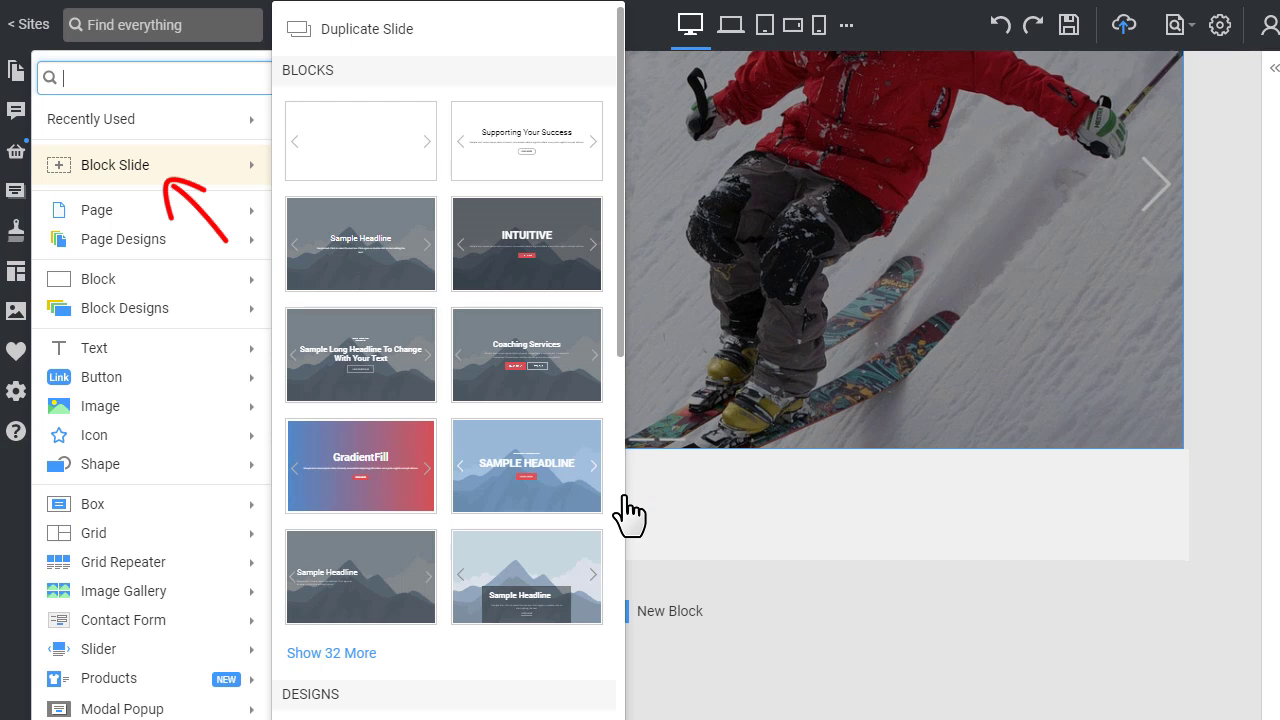
pyautogui.click(432, 170)
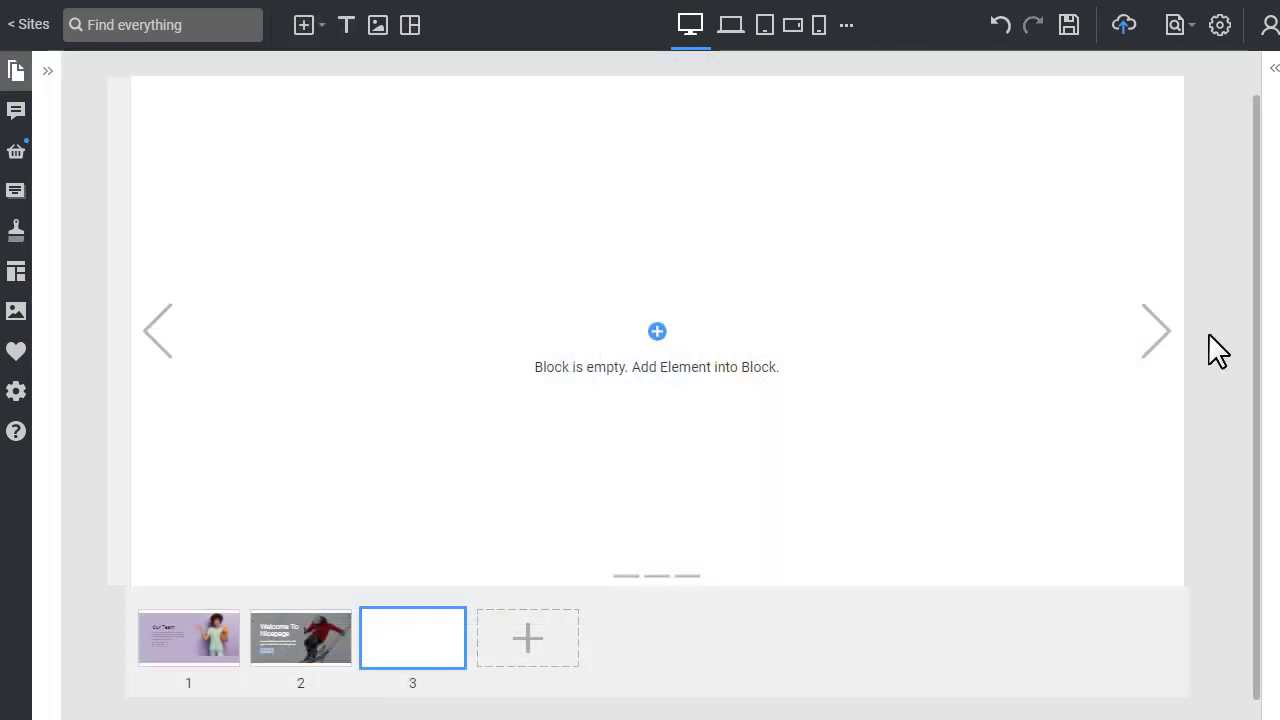
pyautogui.scroll(-2, 1218, 350)
pyautogui.moveTo(337, 507)
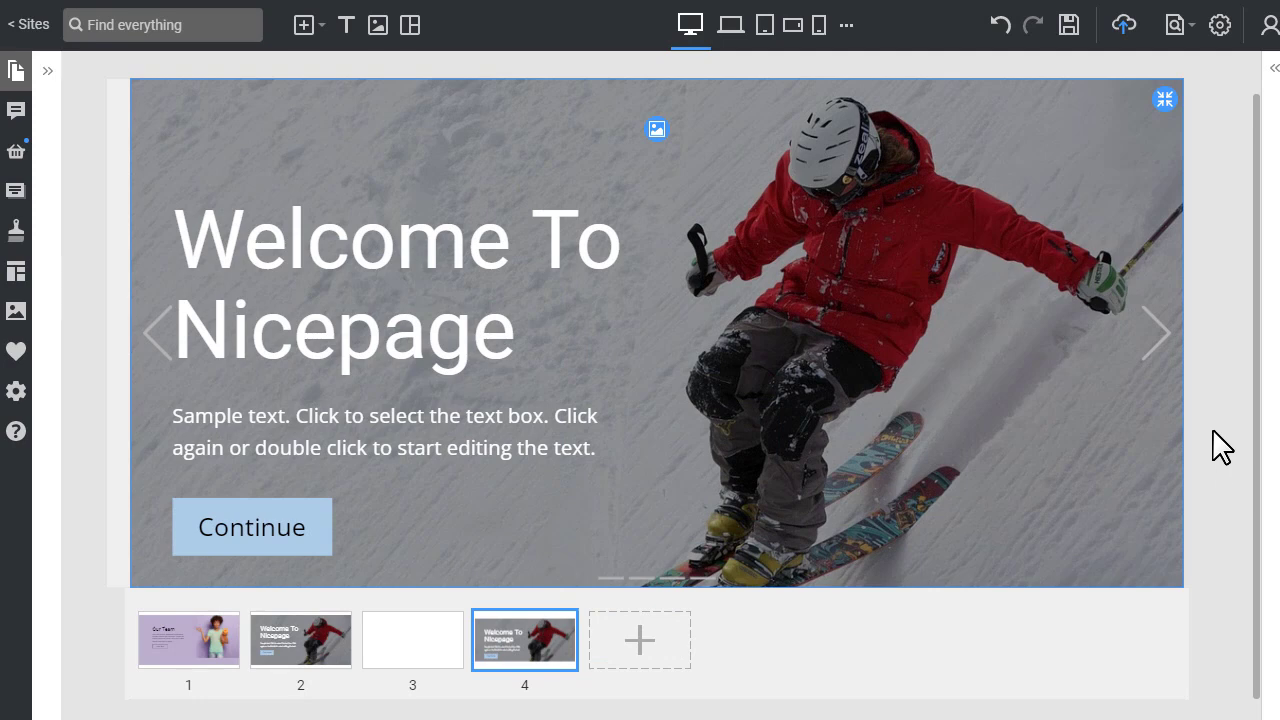
# - Insert the marathon training Text on Image block onto the page
pyautogui.click(312, 30)
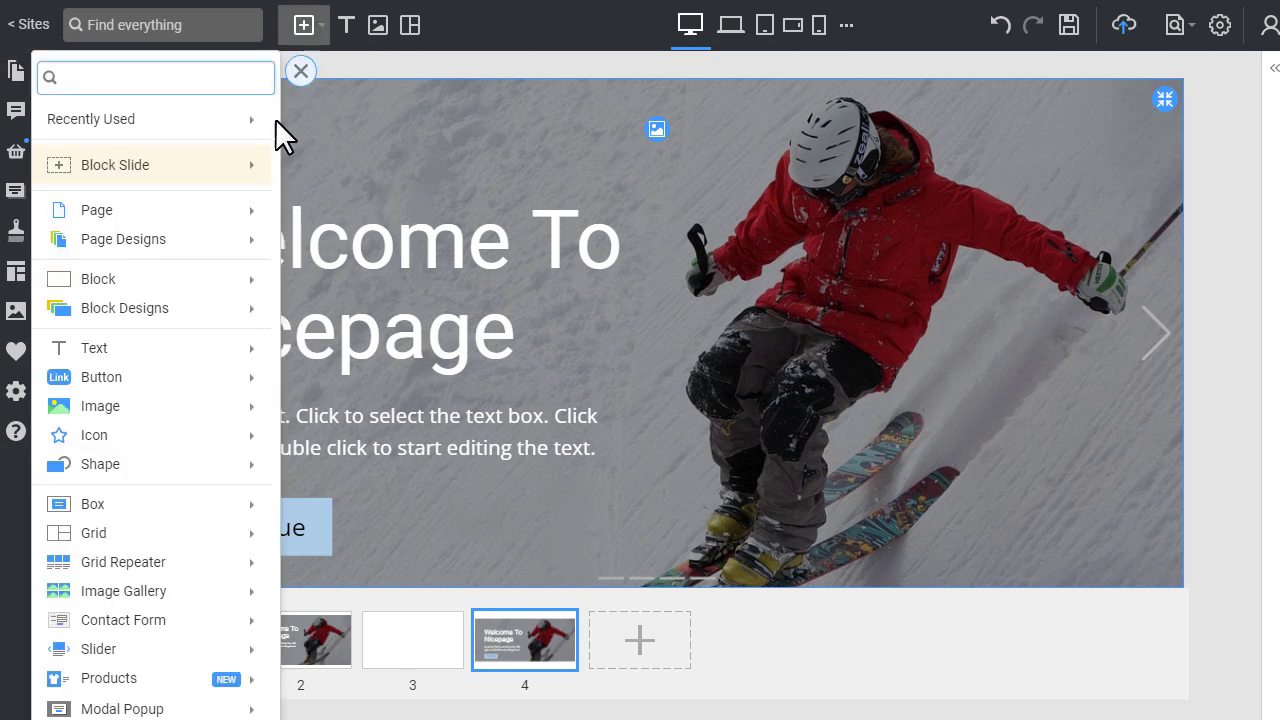
pyautogui.moveTo(210, 285)
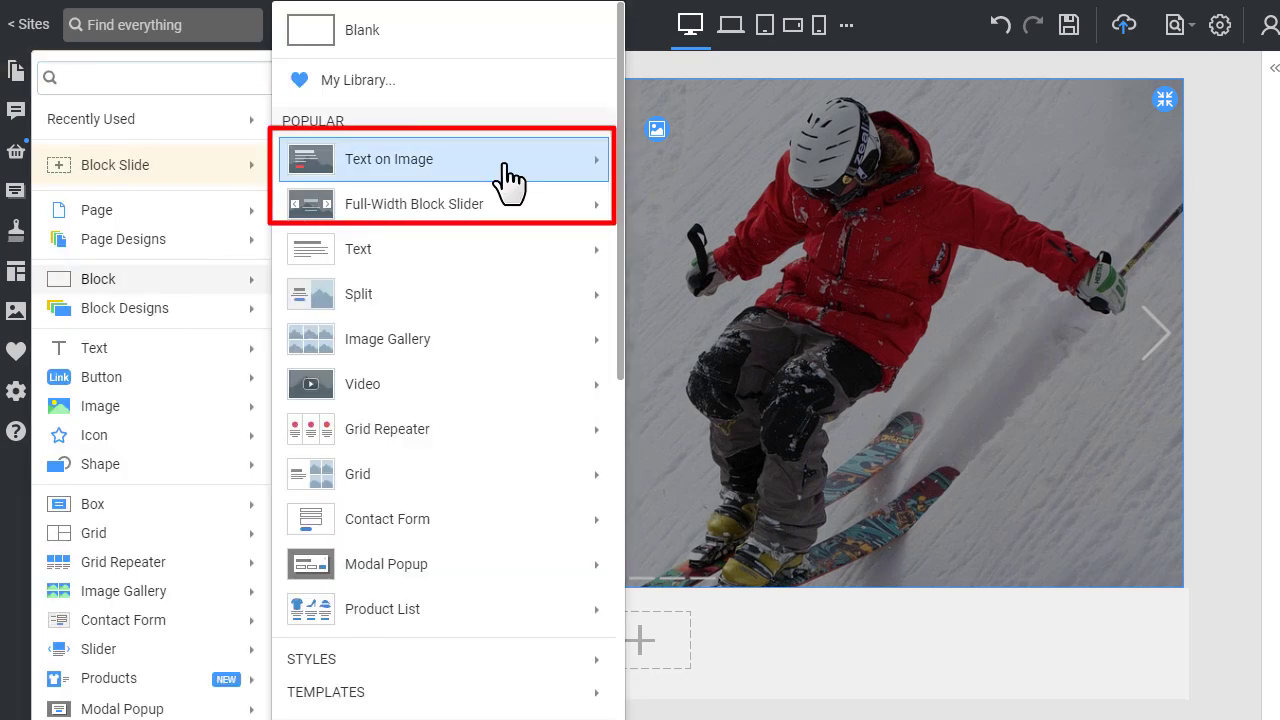
pyautogui.moveTo(505, 178)
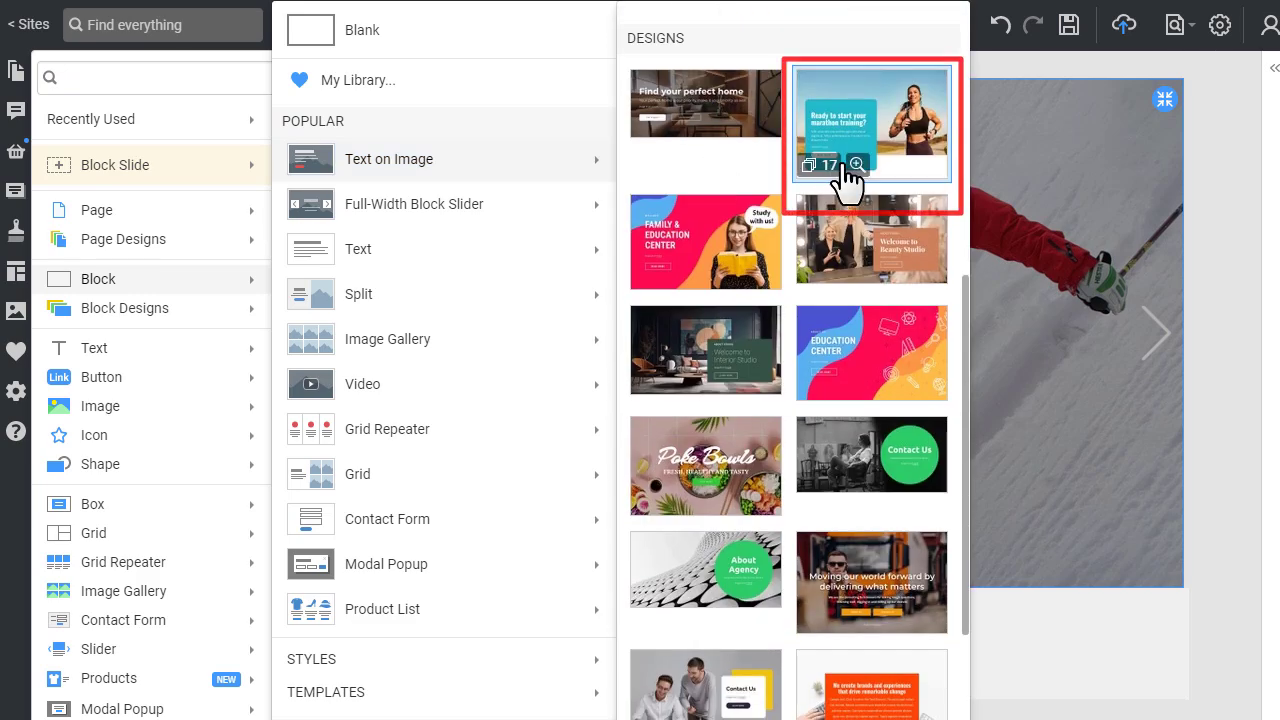
pyautogui.click(846, 176)
# - Copy the marathon block and paste it into the skier slider as a new slide
pyautogui.click(118, 354)
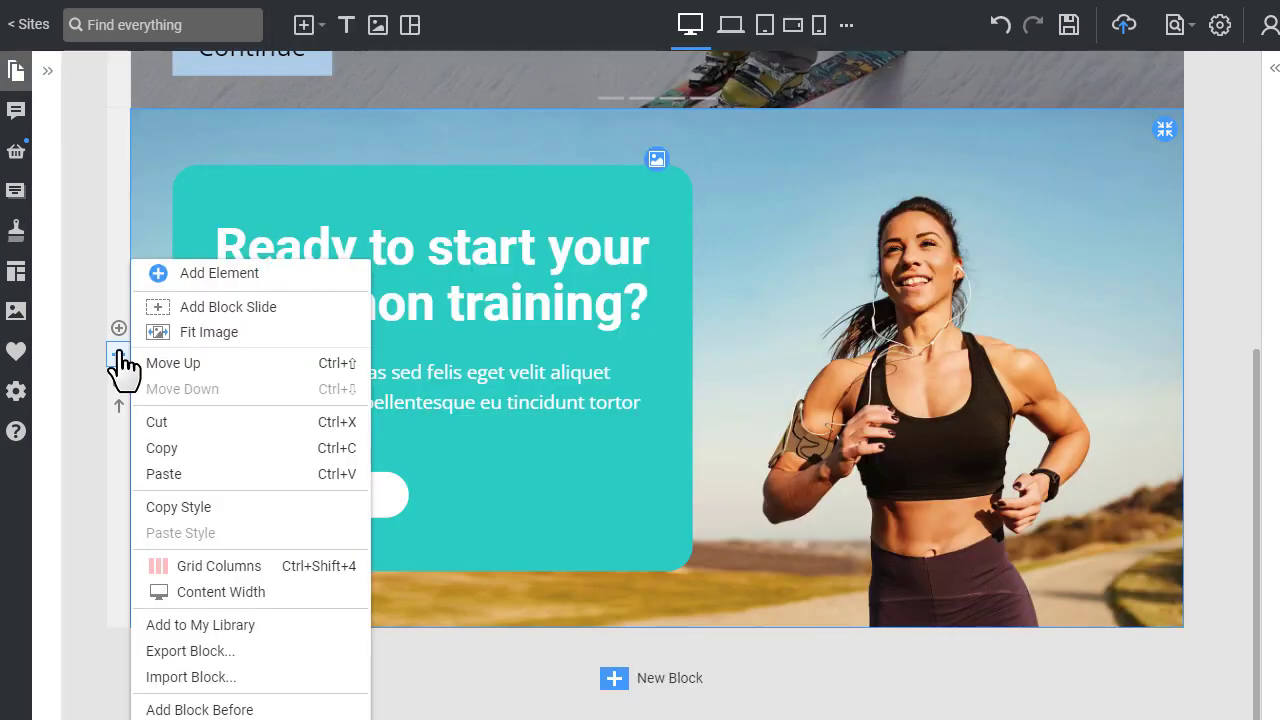
pyautogui.click(280, 462)
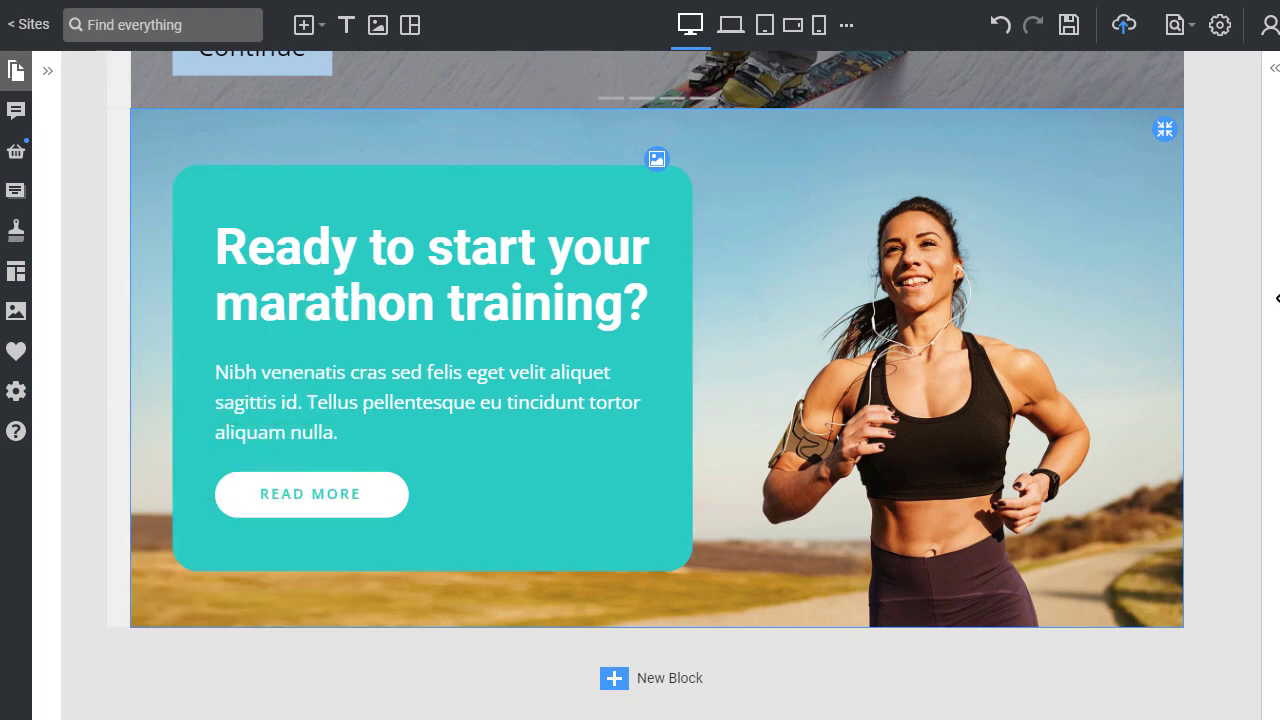
pyautogui.scroll(5, 1115, 322)
pyautogui.rightClick(983, 312)
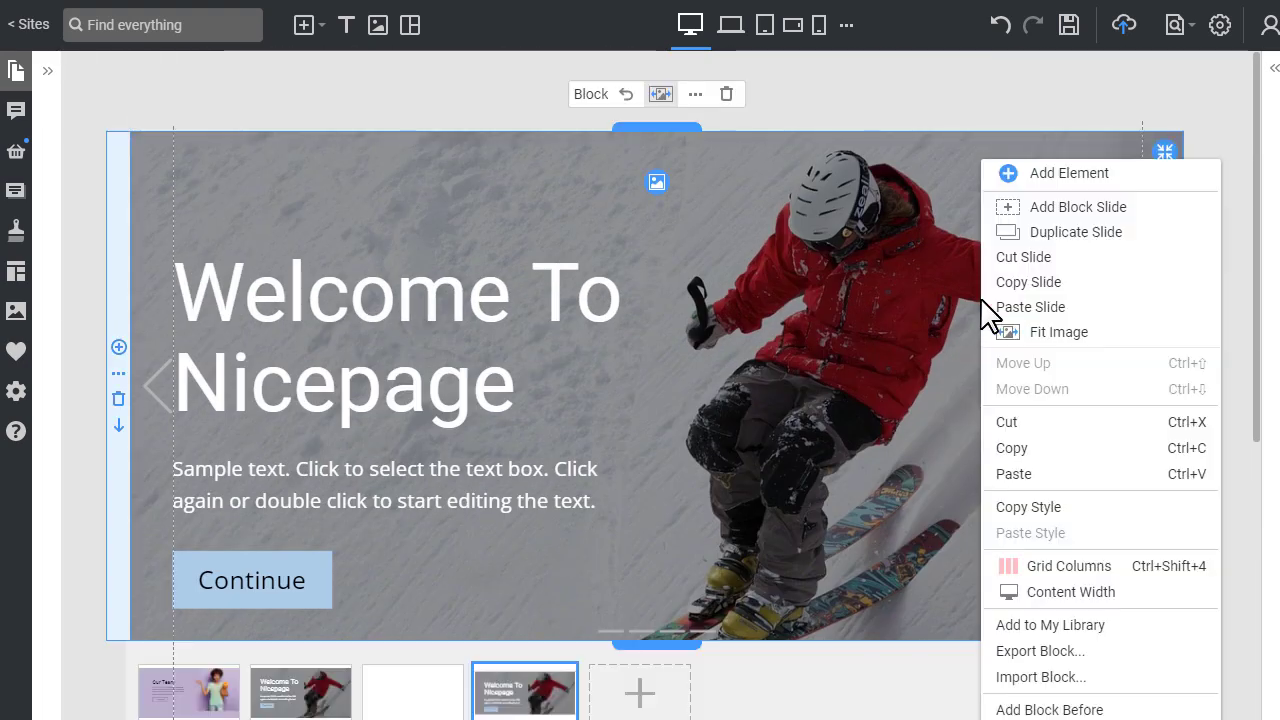
pyautogui.click(1104, 322)
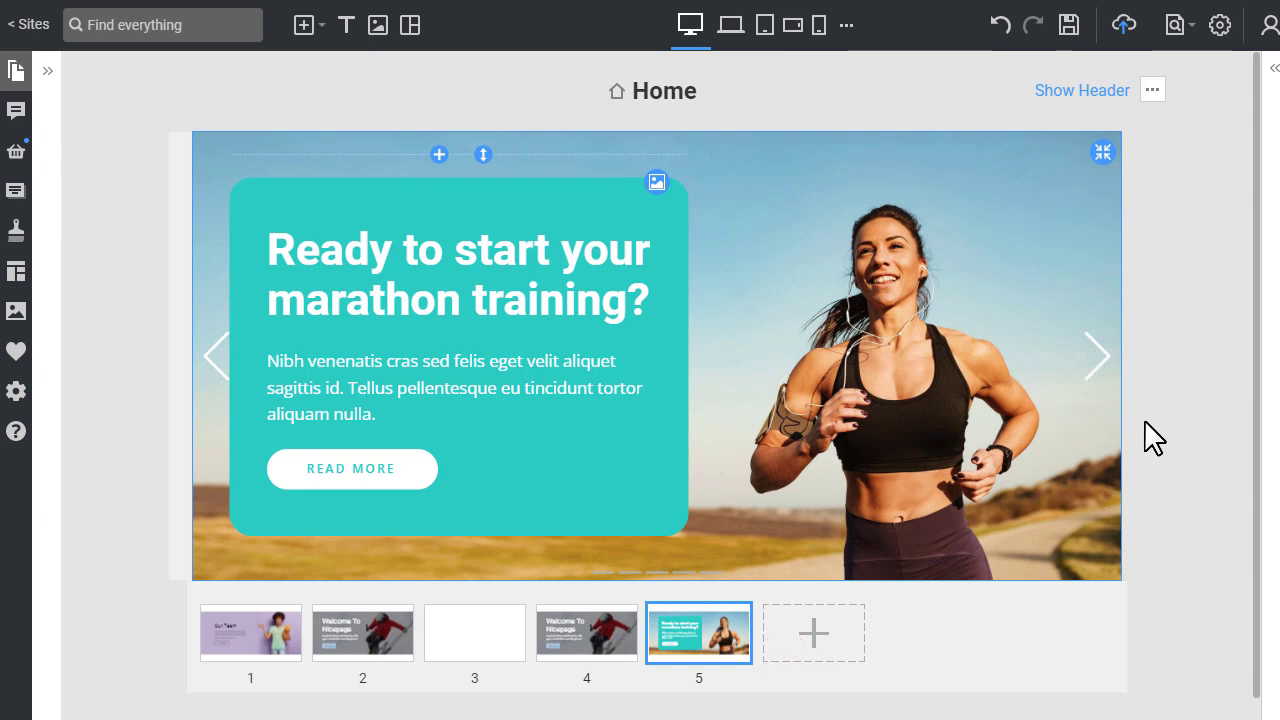
# - Drag the marathon slide to position 3, then delete the blank and duplicate skier slides
pyautogui.moveTo(720, 629); pyautogui.dragTo(467, 630)
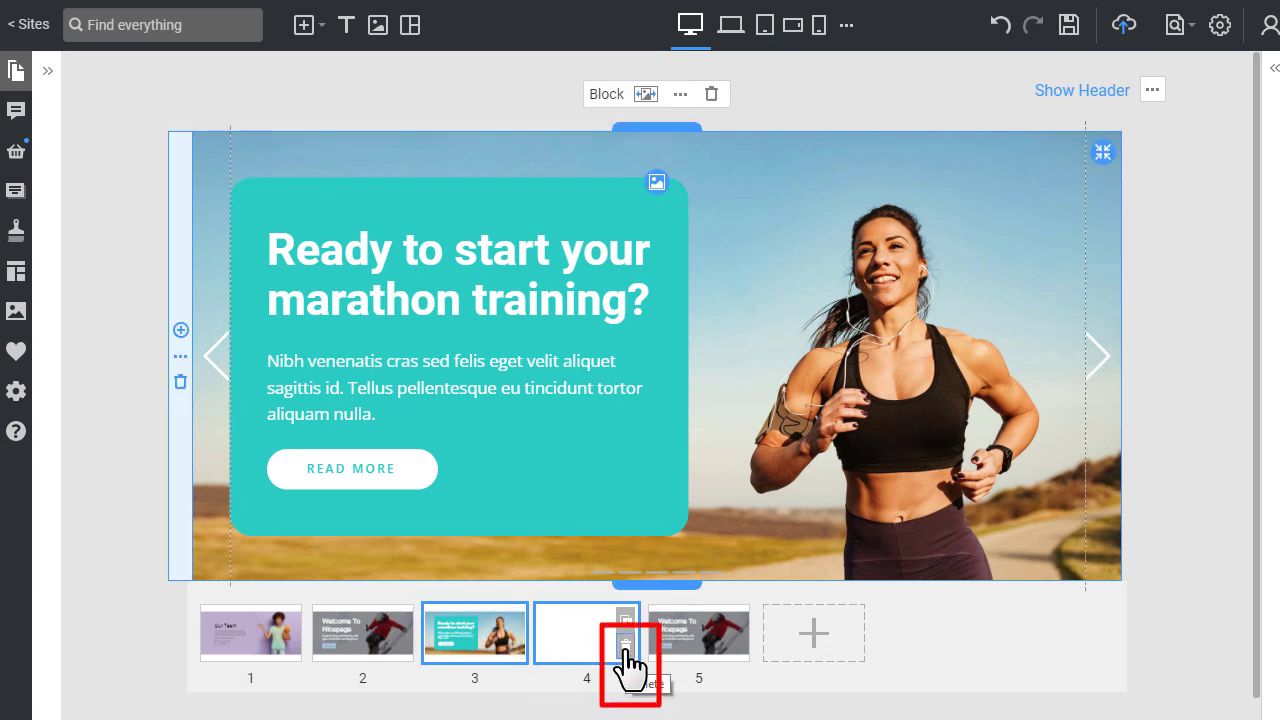
pyautogui.click(625, 645)
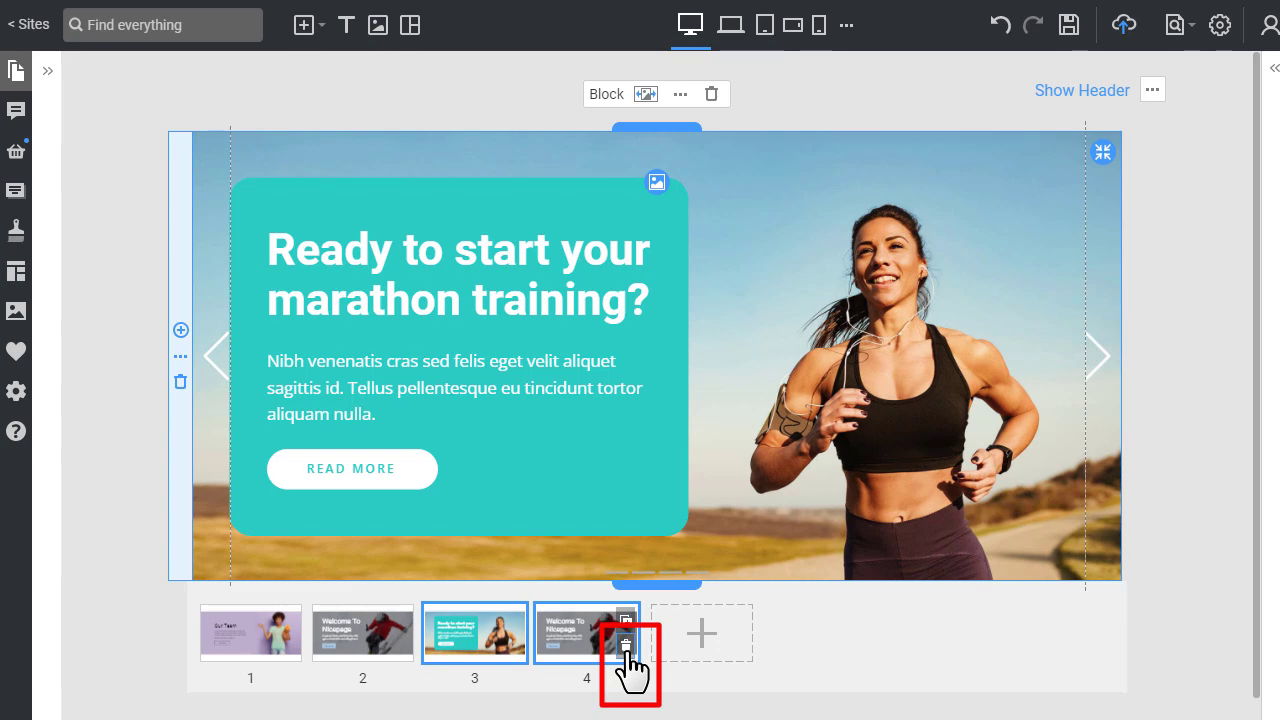
pyautogui.click(626, 646)
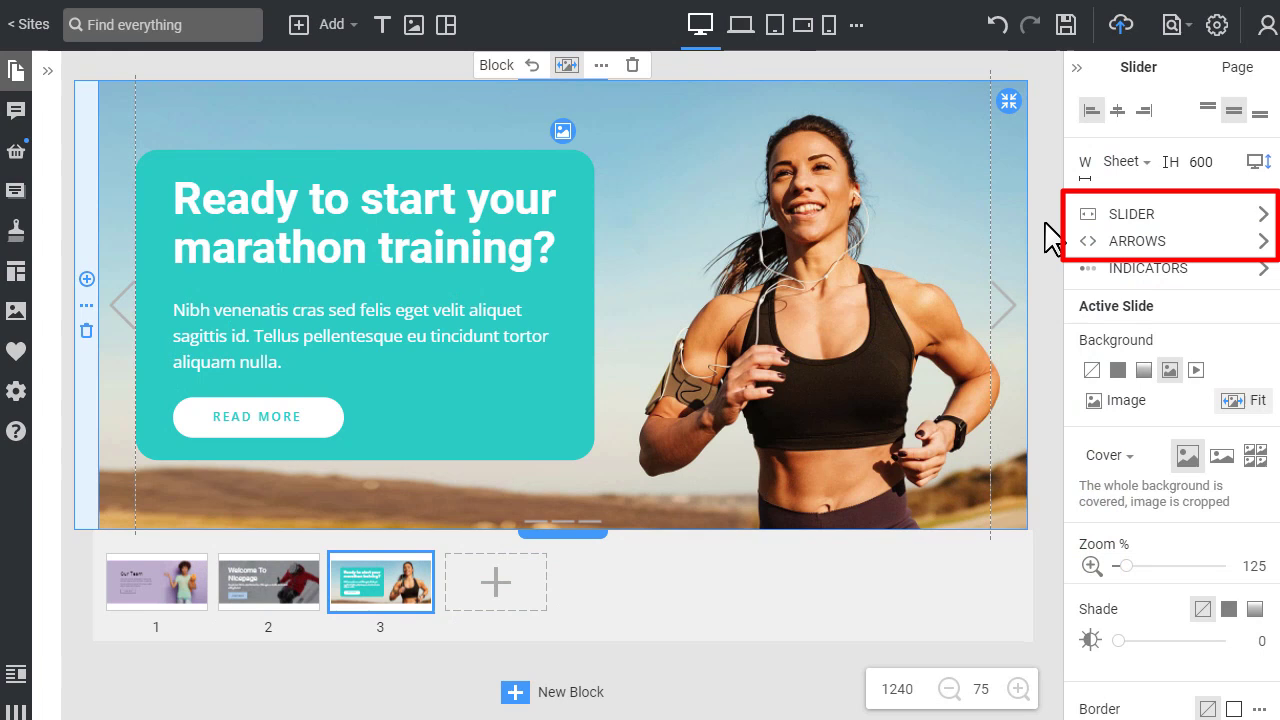
# - Set the slider's slide transition animation to Fade
pyautogui.click(1203, 216)
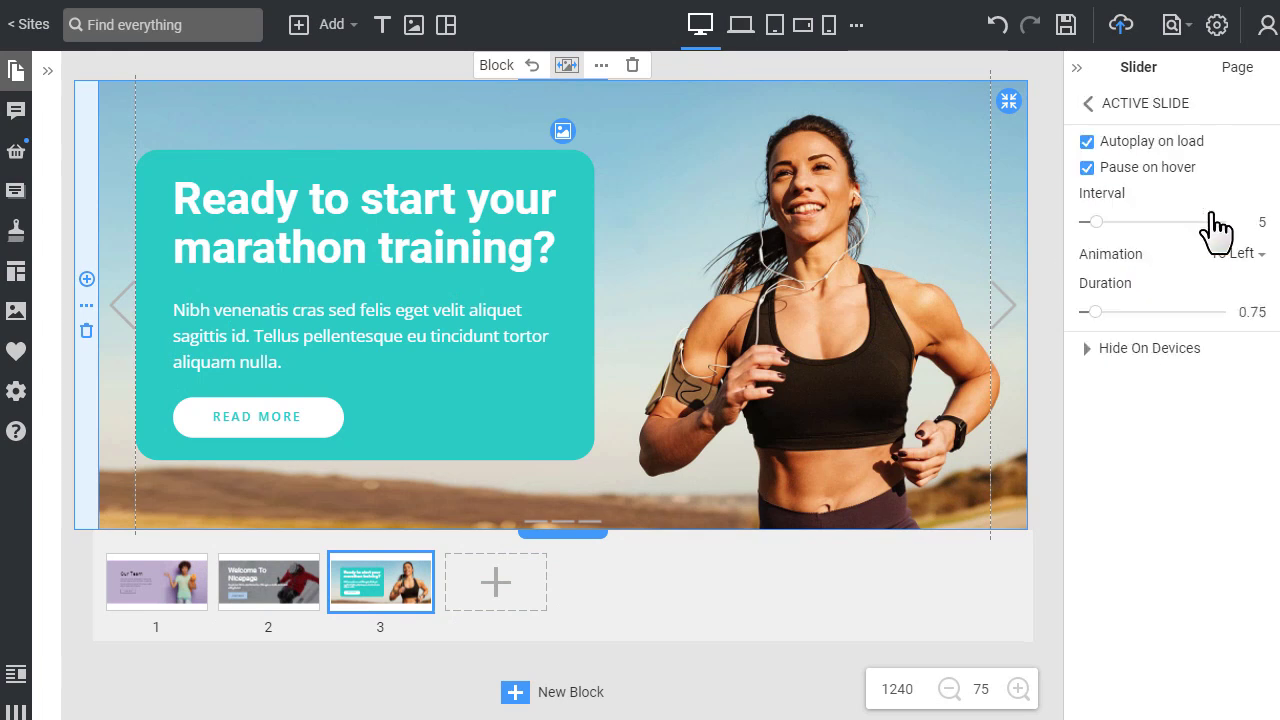
pyautogui.click(1264, 265)
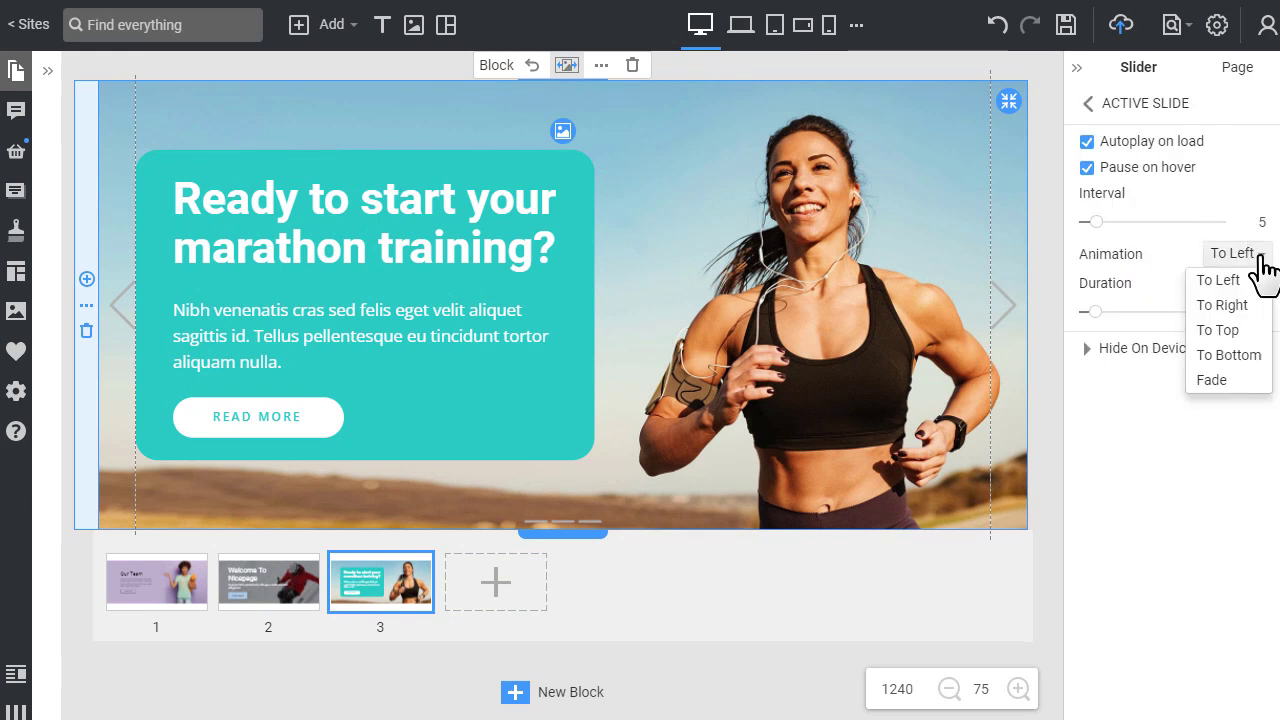
pyautogui.click(1248, 380)
pyautogui.click(1145, 104)
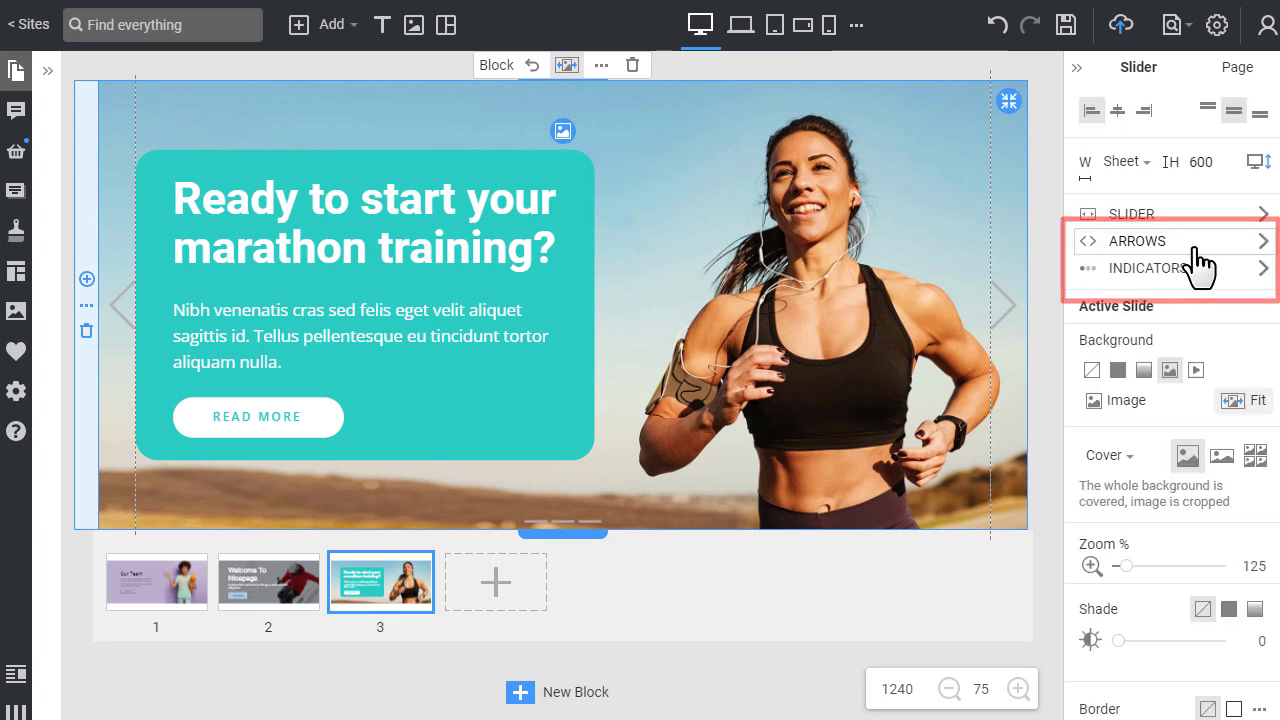
# - Give the slider arrows solid white circular backgrounds and reduce their size from 52 to 36
pyautogui.click(1194, 248)
pyautogui.click(1118, 391)
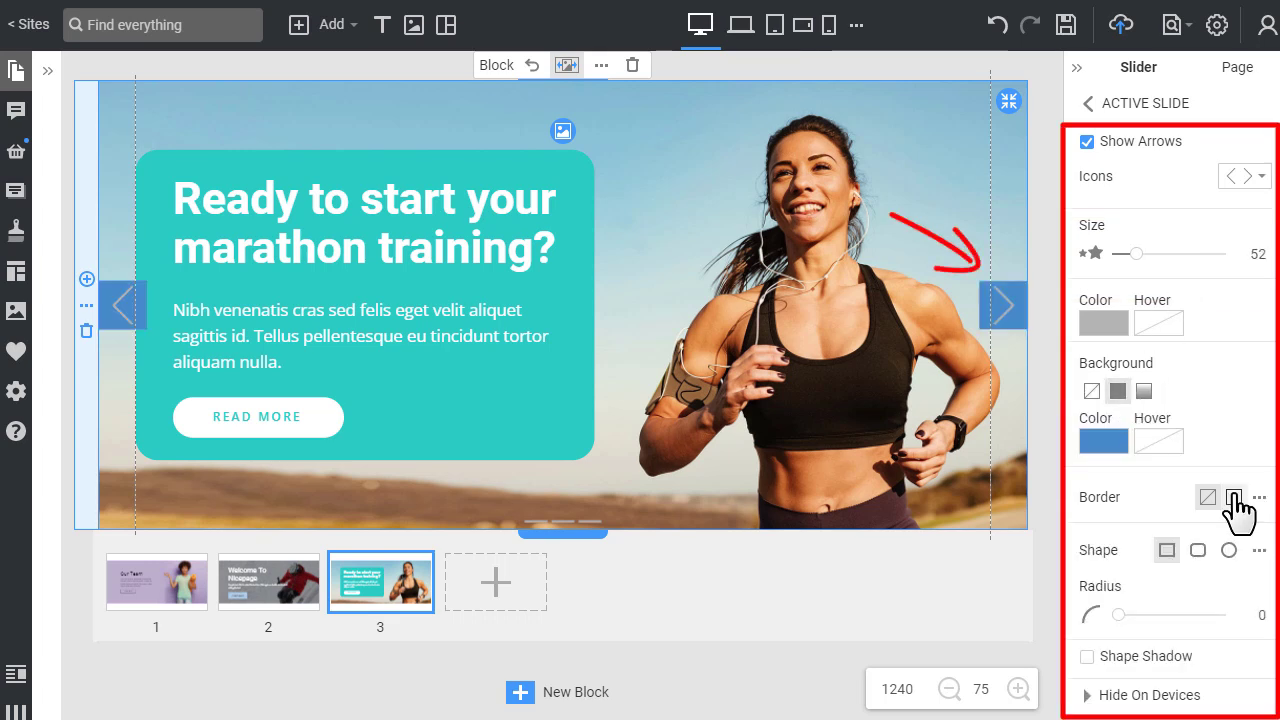
pyautogui.click(1230, 551)
pyautogui.click(1118, 332)
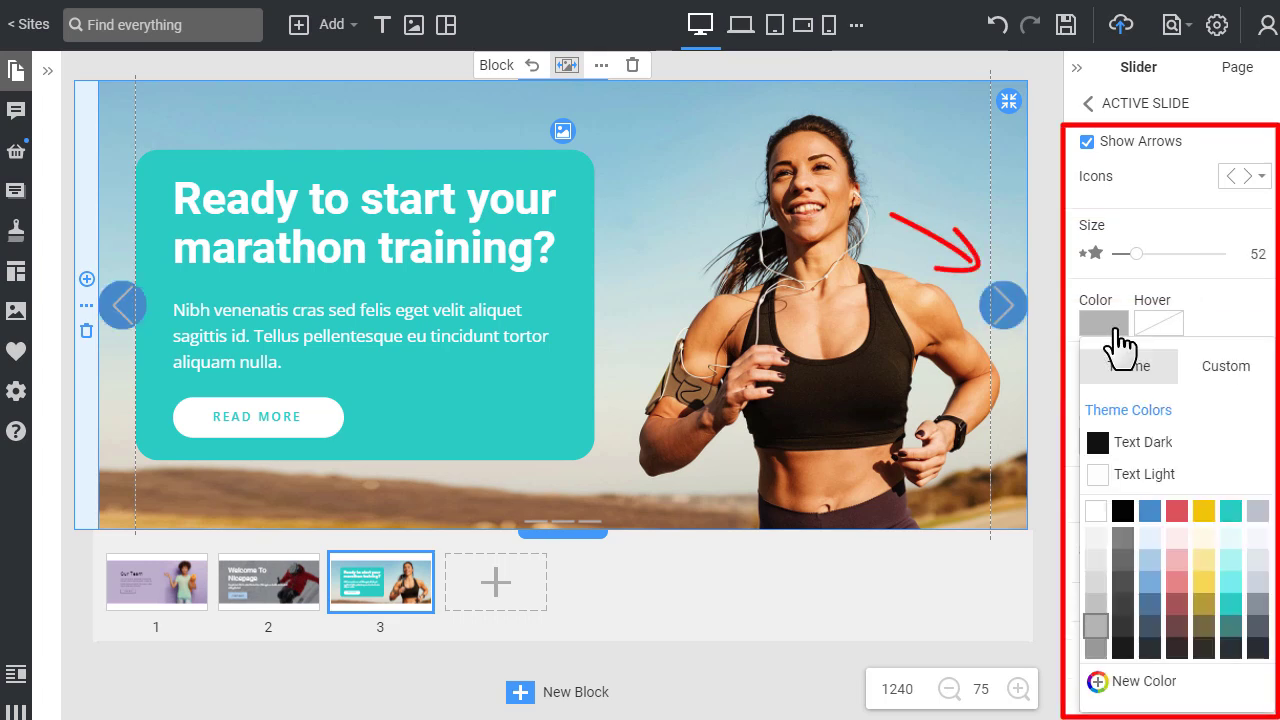
pyautogui.click(1118, 332)
pyautogui.click(1108, 444)
pyautogui.click(1097, 217)
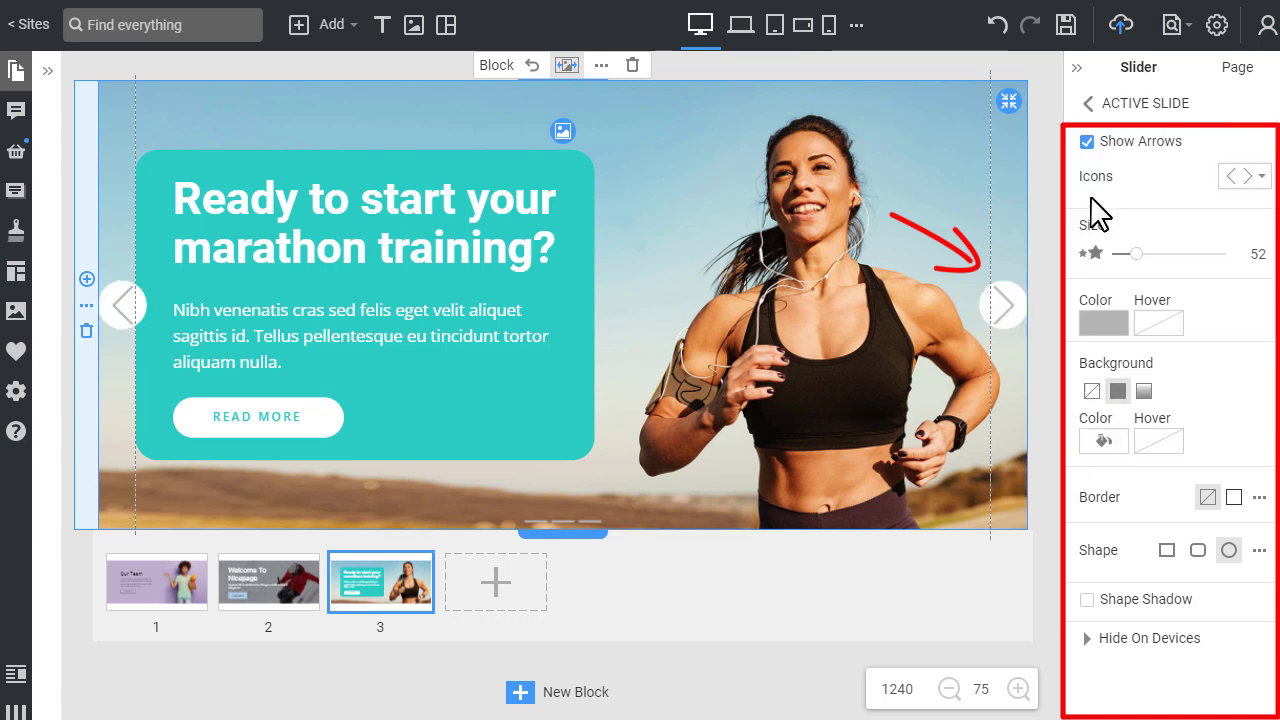
pyautogui.moveTo(1136, 254); pyautogui.dragTo(1130, 254)
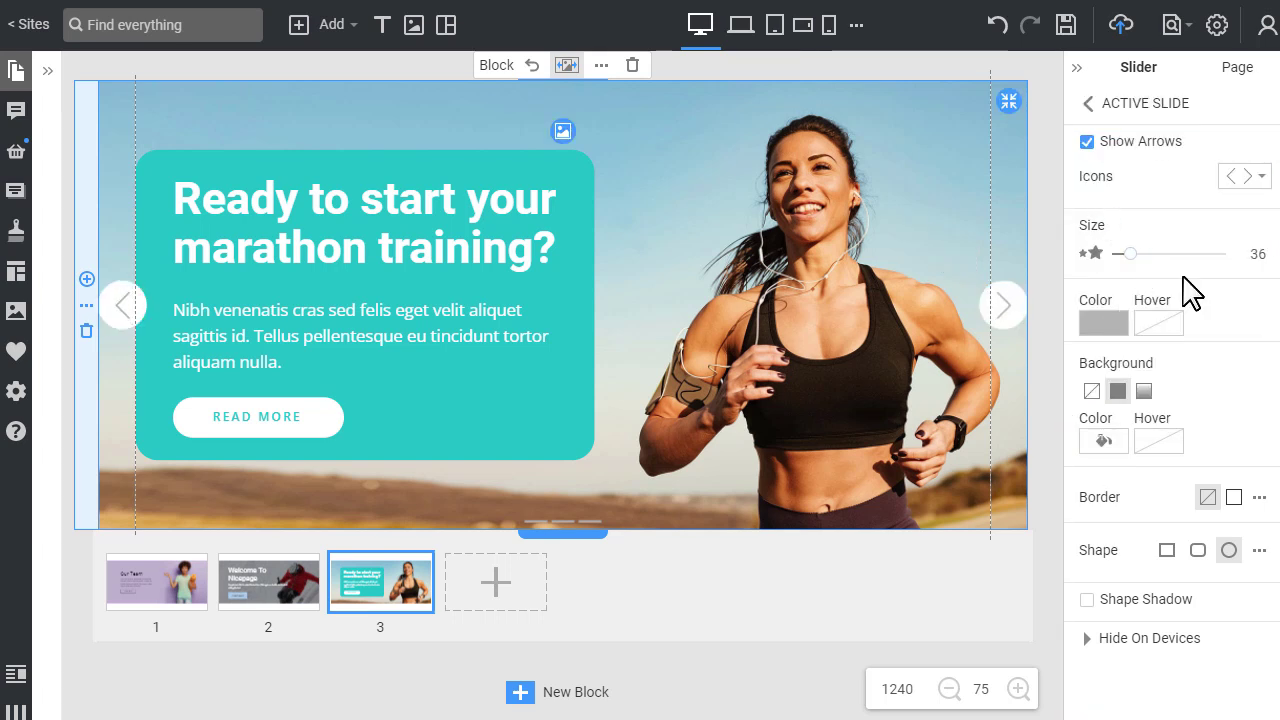
# - Make the slide indicators dots with black active and default colours
pyautogui.click(1173, 108)
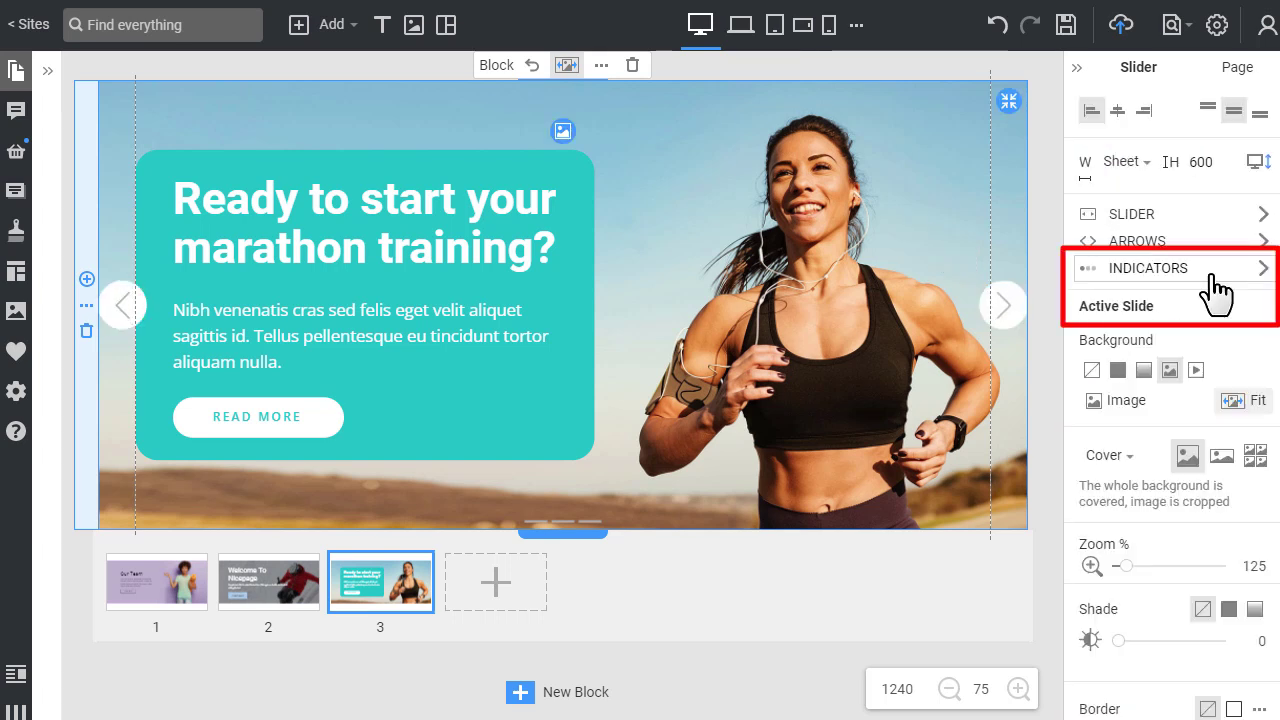
pyautogui.click(1213, 268)
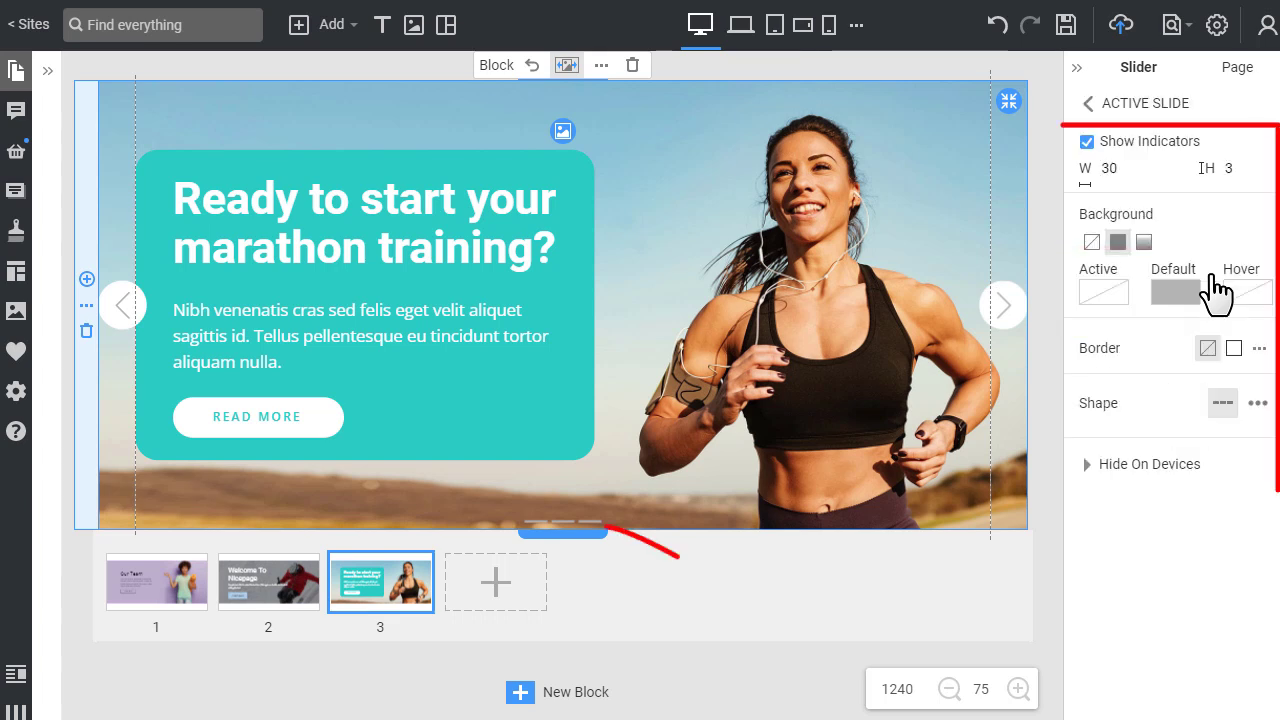
pyautogui.click(1260, 402)
pyautogui.click(1110, 292)
pyautogui.click(1113, 400)
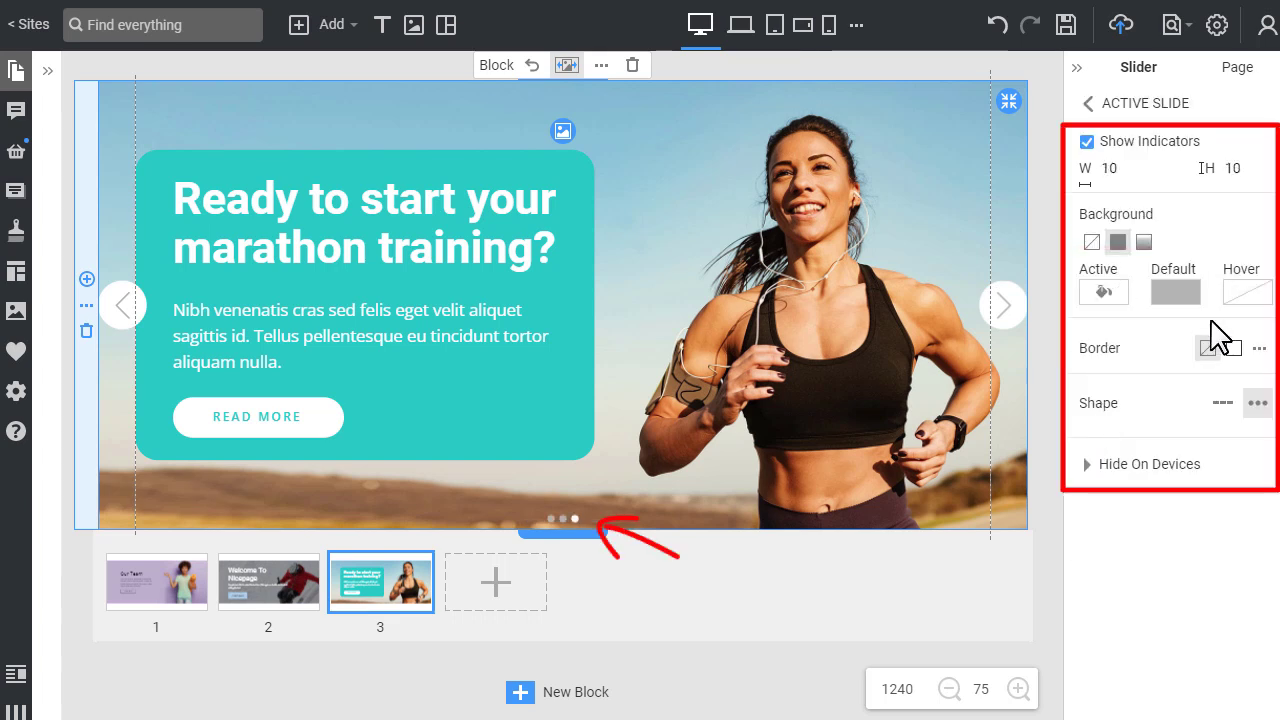
pyautogui.click(1176, 291)
pyautogui.click(1050, 402)
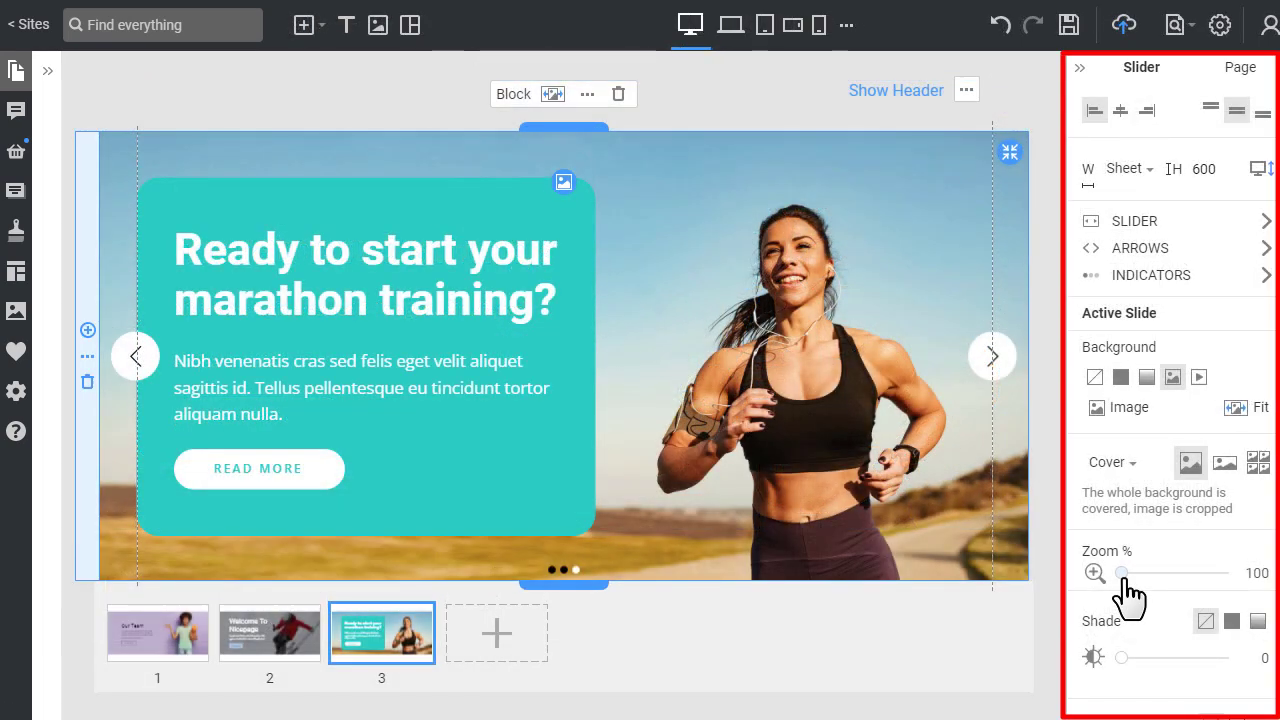
# - Zoom the marathon slide background to 135% and add a shade of 15
pyautogui.scroll(-5, 1130, 595)
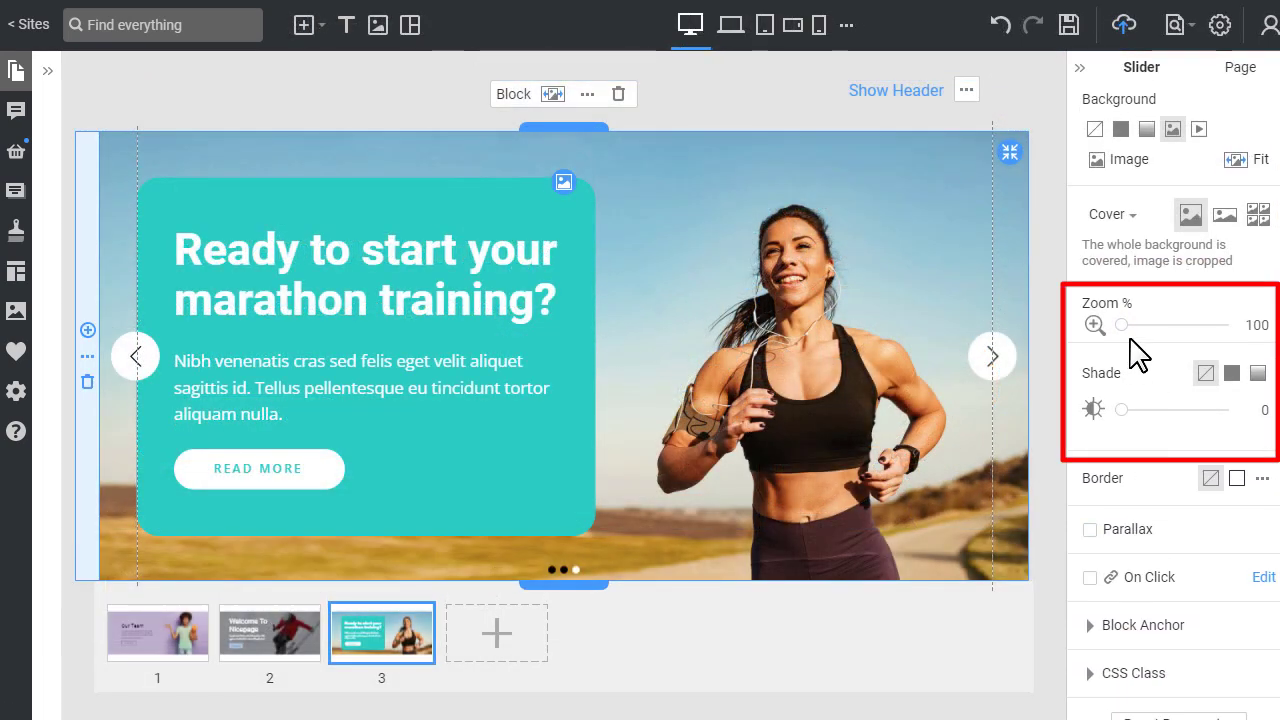
pyautogui.moveTo(1128, 332); pyautogui.dragTo(1137, 333)
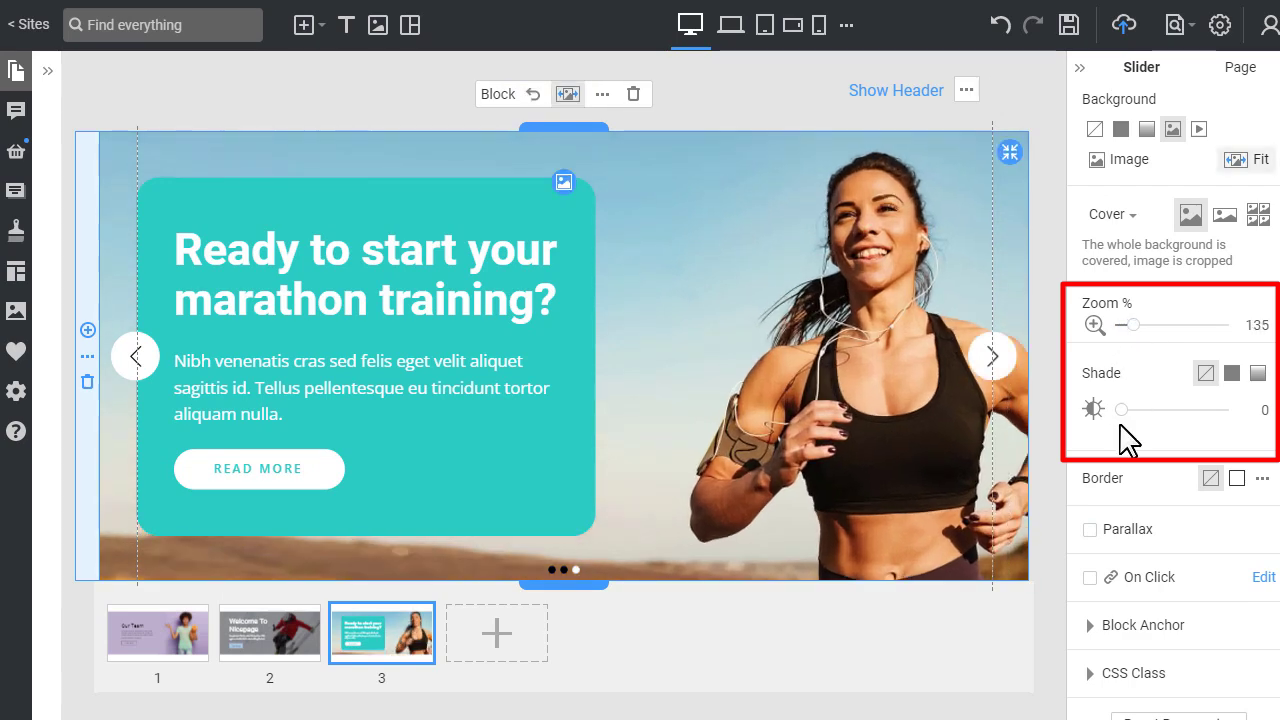
pyautogui.moveTo(1122, 410); pyautogui.dragTo(1148, 448)
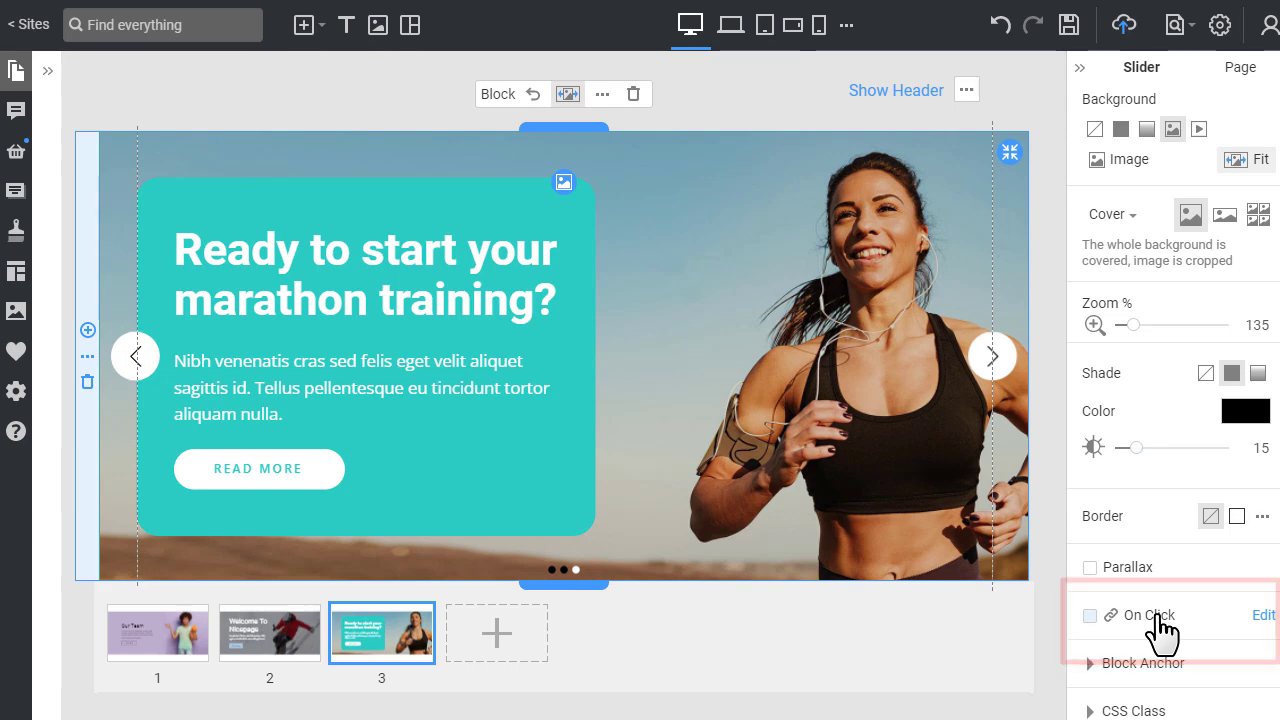
# - Advance to the Our Team slide, preview laptop, tablet and both phone layouts, then return to desktop
pyautogui.click(994, 357)
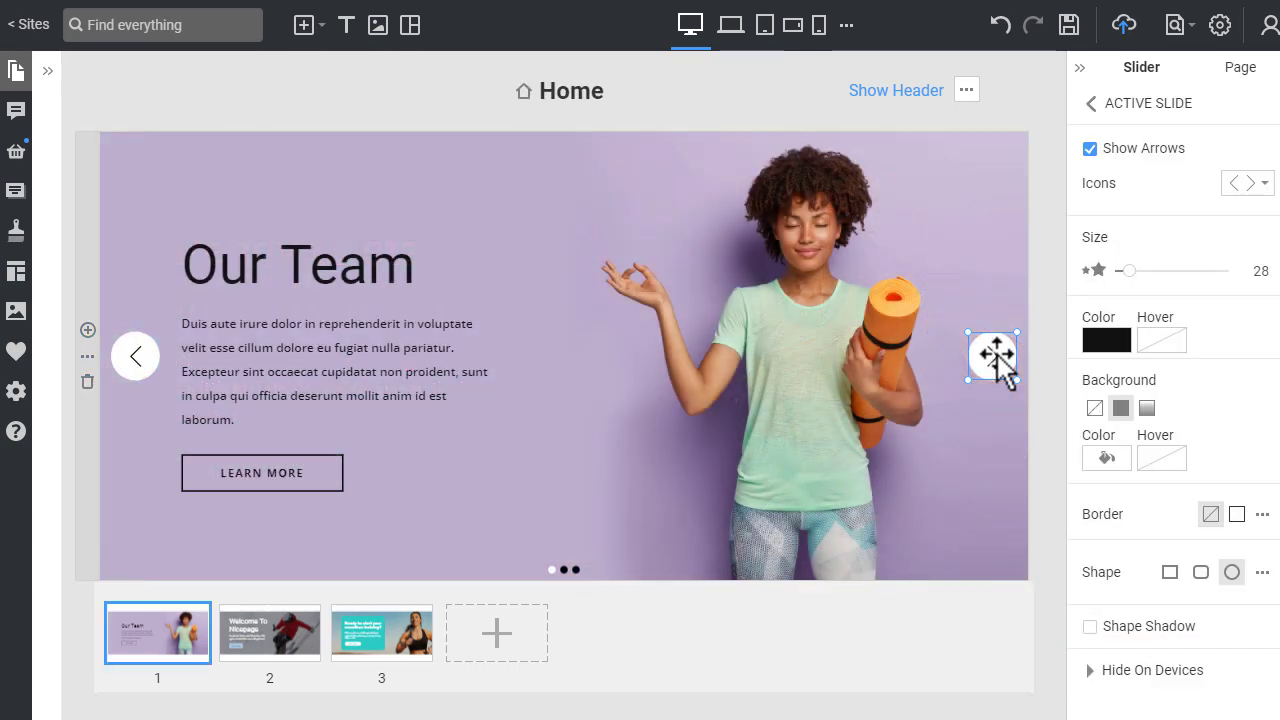
pyautogui.click(744, 32)
pyautogui.click(766, 34)
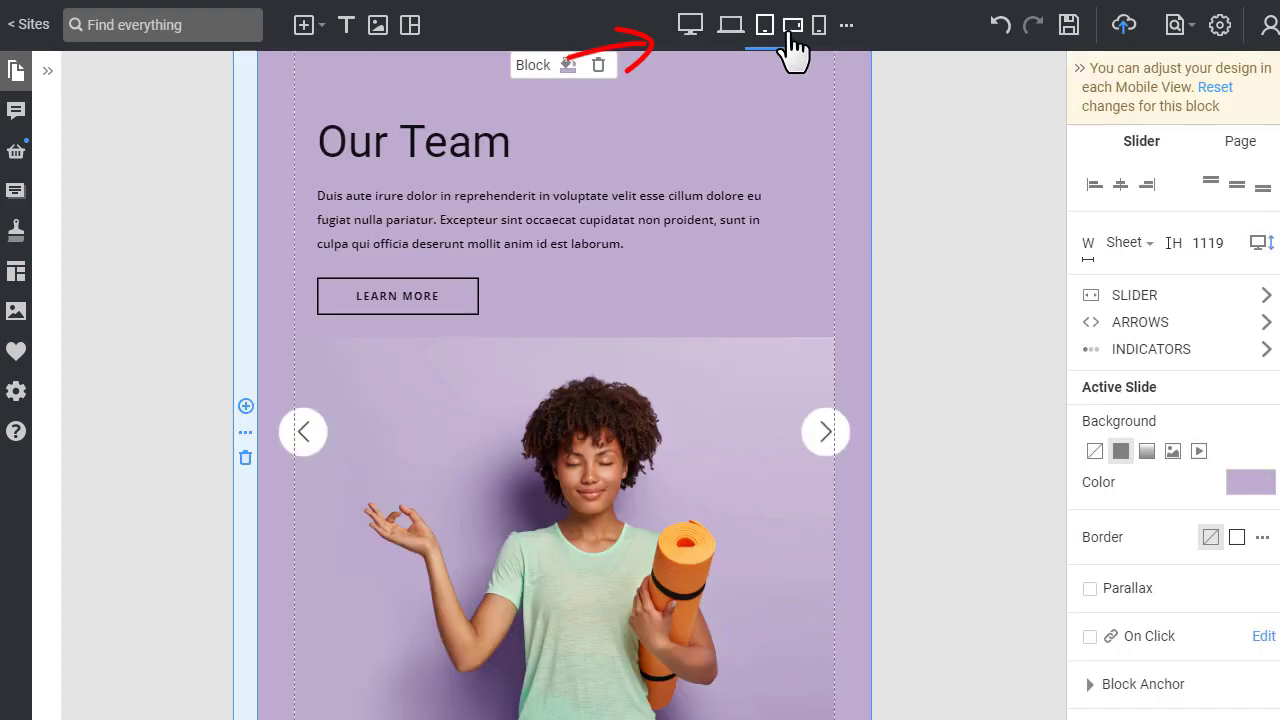
pyautogui.click(791, 36)
pyautogui.click(820, 30)
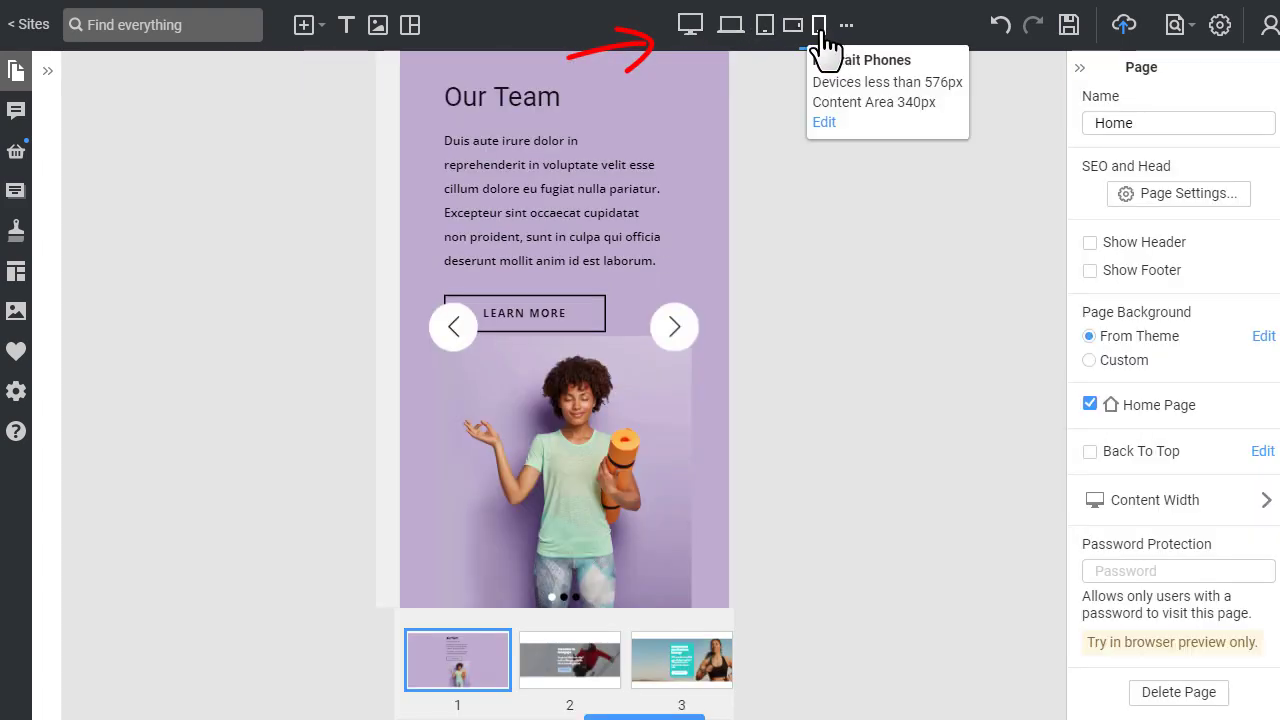
pyautogui.click(690, 38)
# - Publish to Nicepage hosting and open the live site from the Congratulations dialog
pyautogui.click(1055, 200)
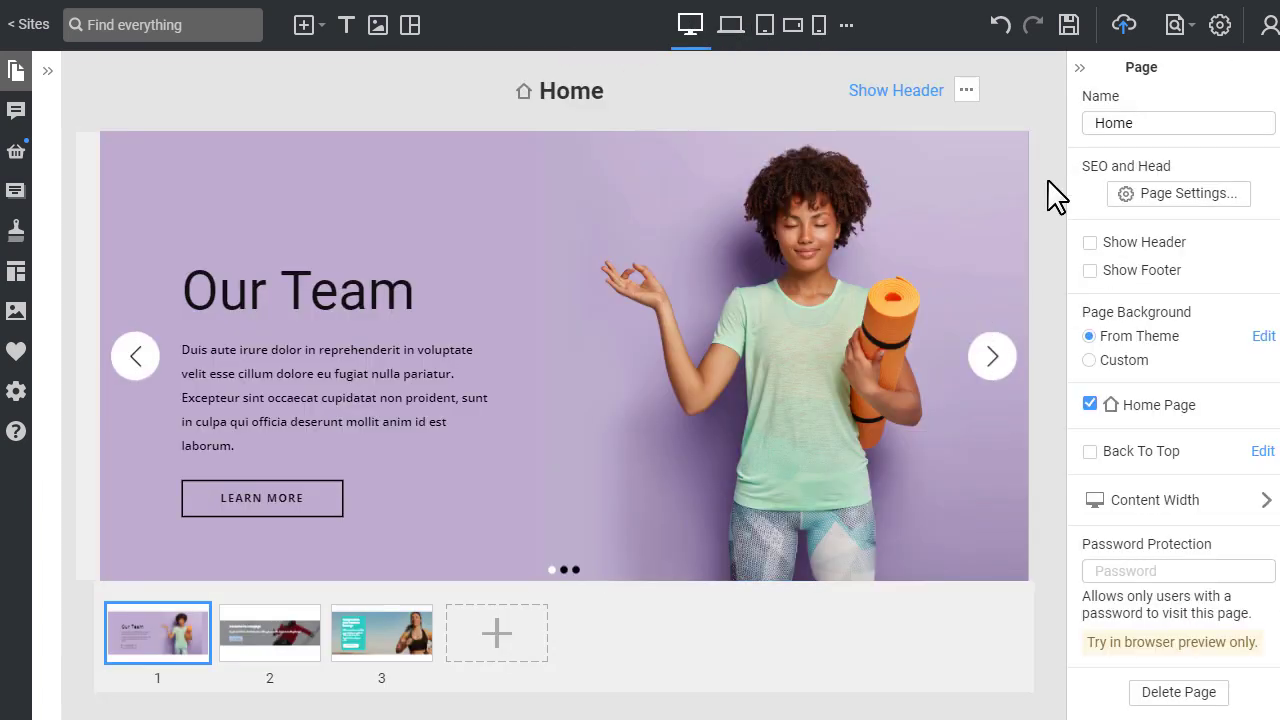
pyautogui.click(1123, 28)
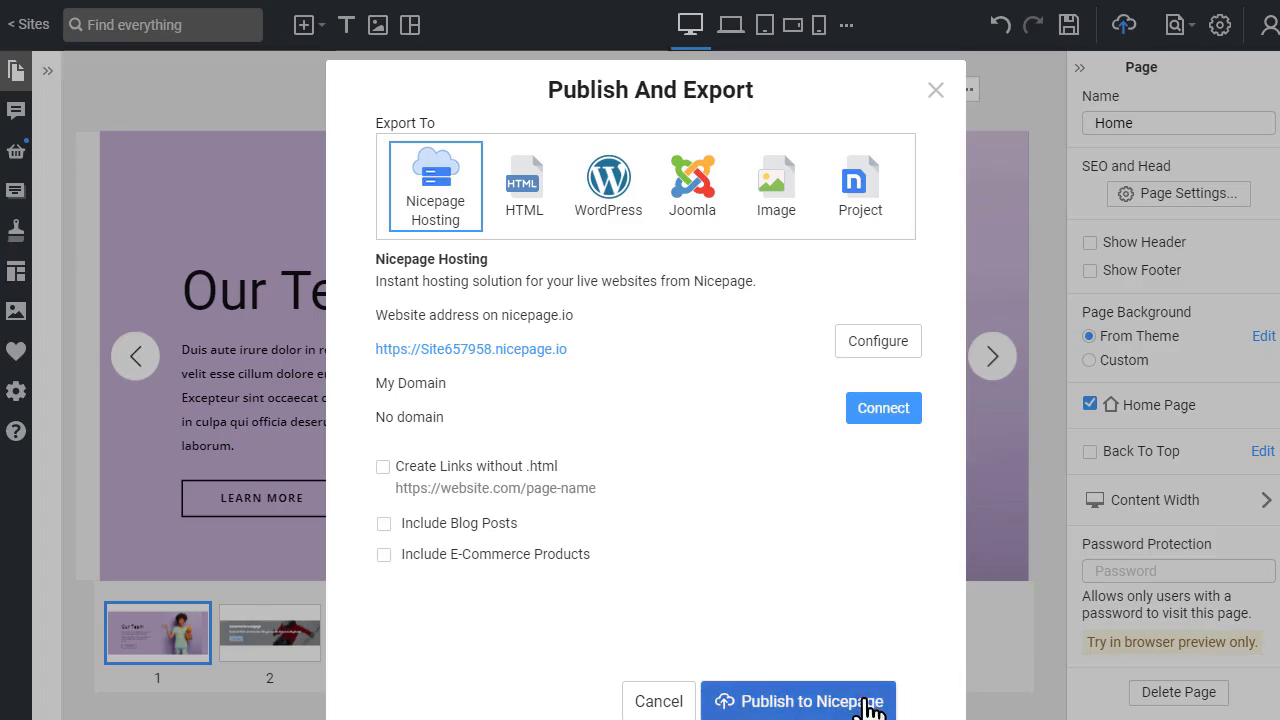
pyautogui.click(874, 702)
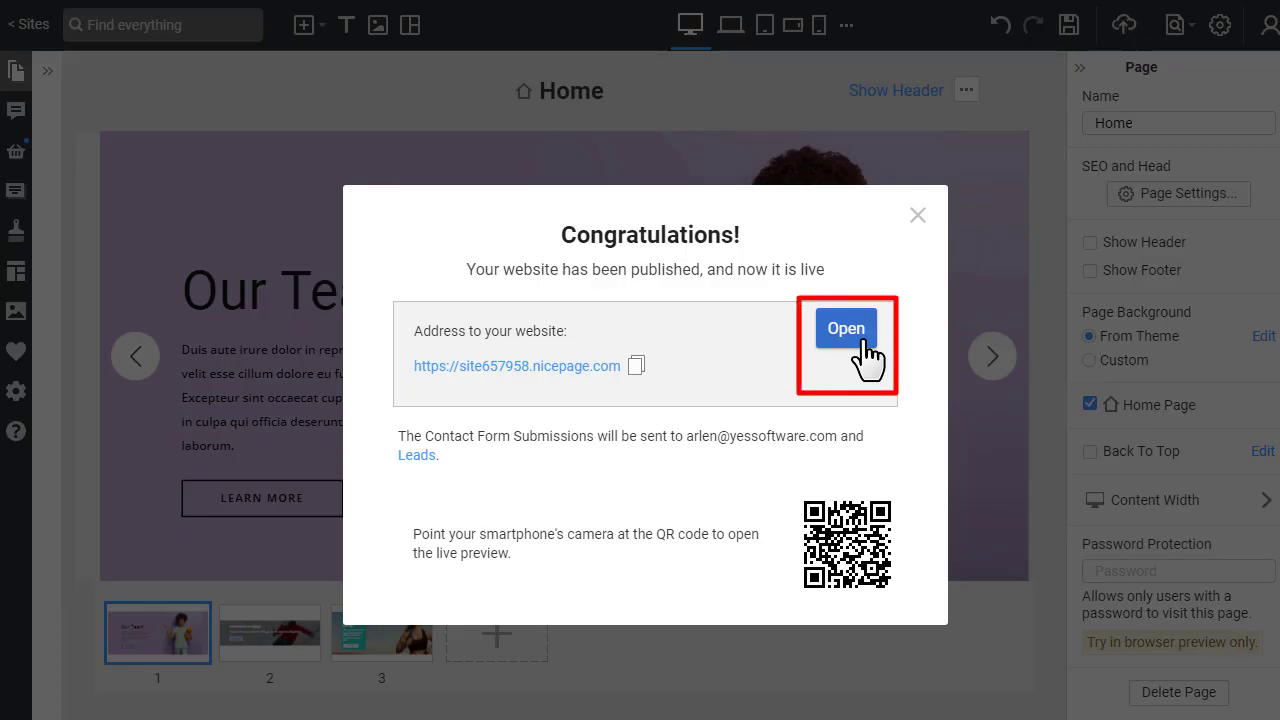